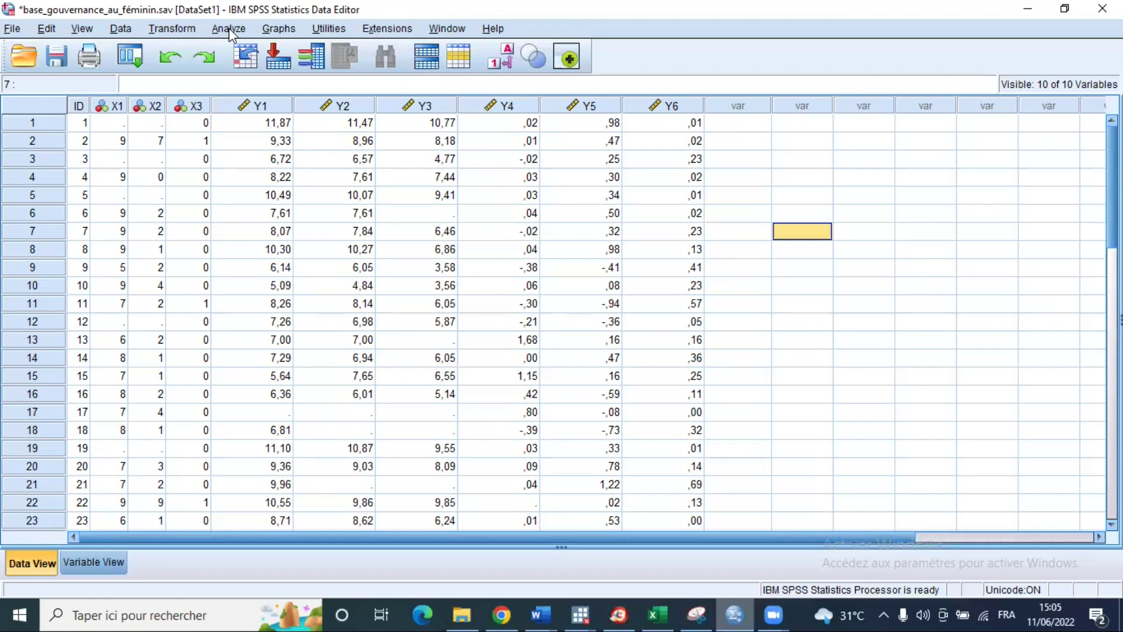
Open Linear Regression with Y3 as the dependent and X1, X2, X3 as independents.
click(229, 28)
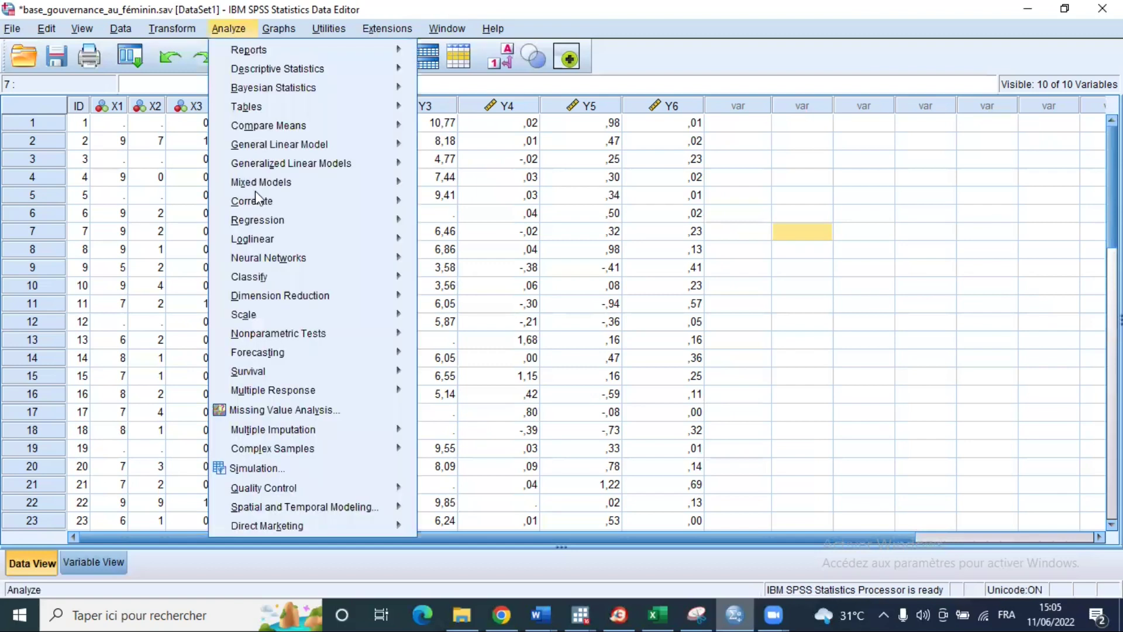
mouse_move(284, 221)
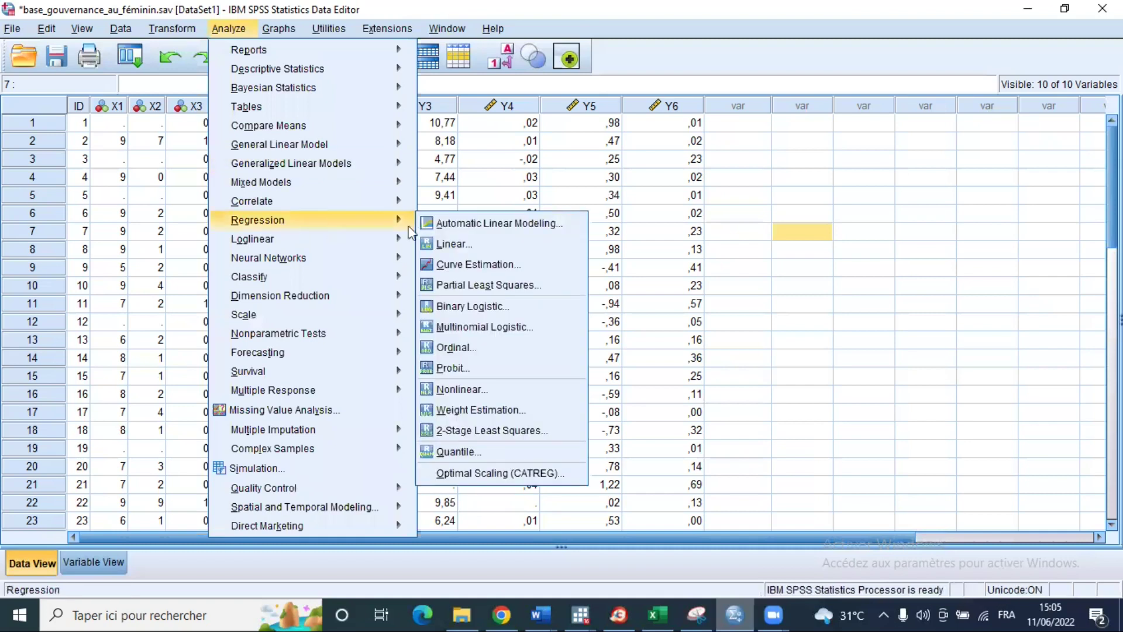
click(458, 246)
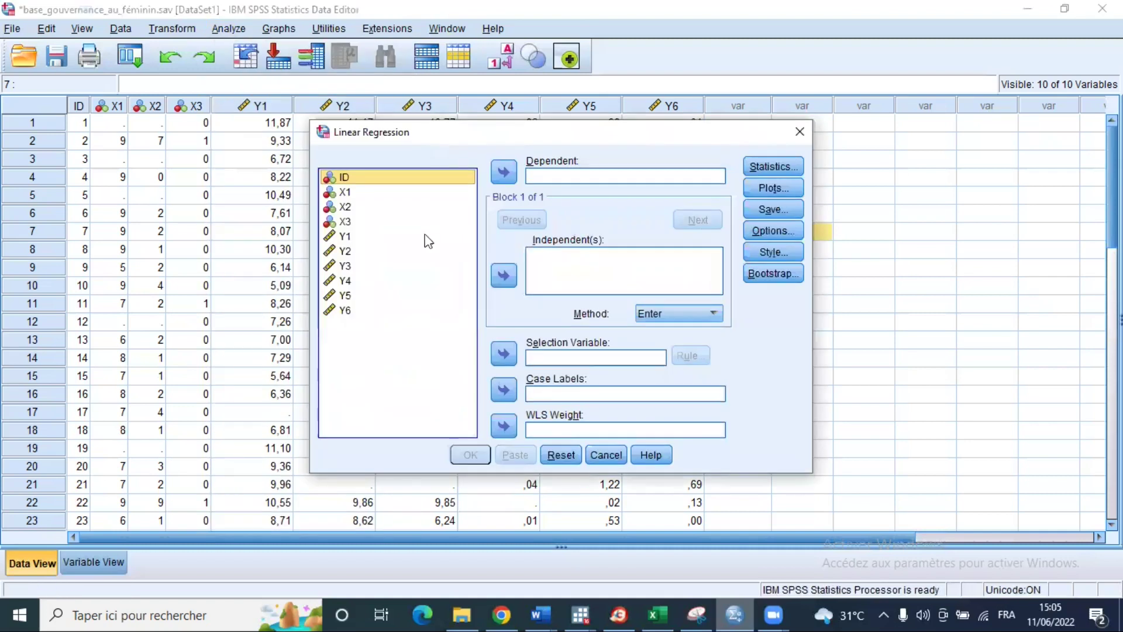
click(341, 267)
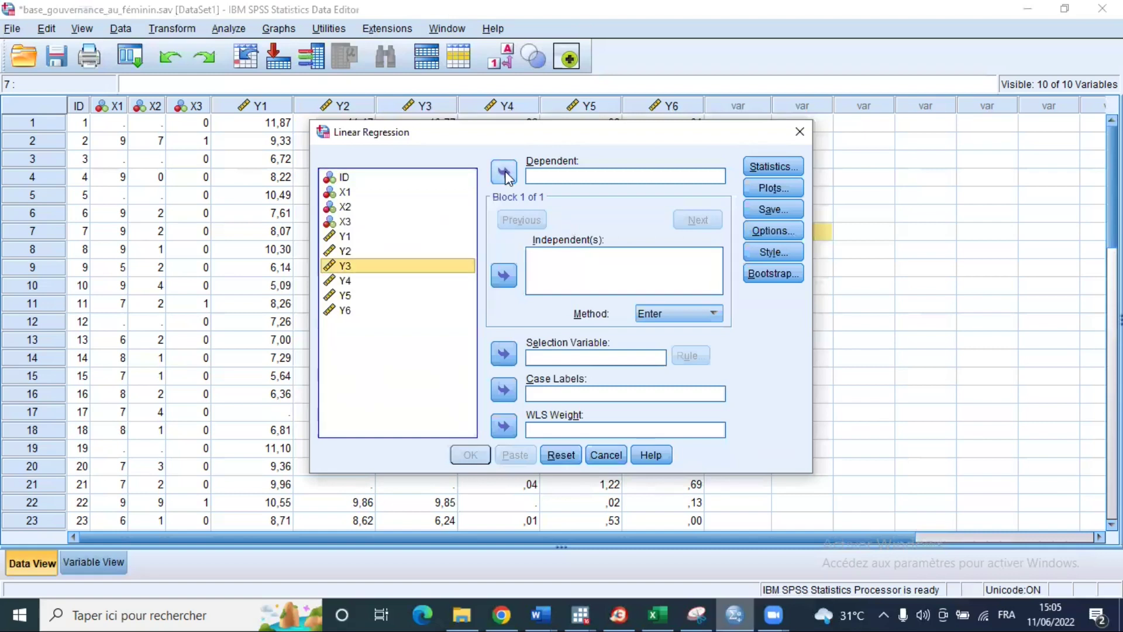
click(505, 172)
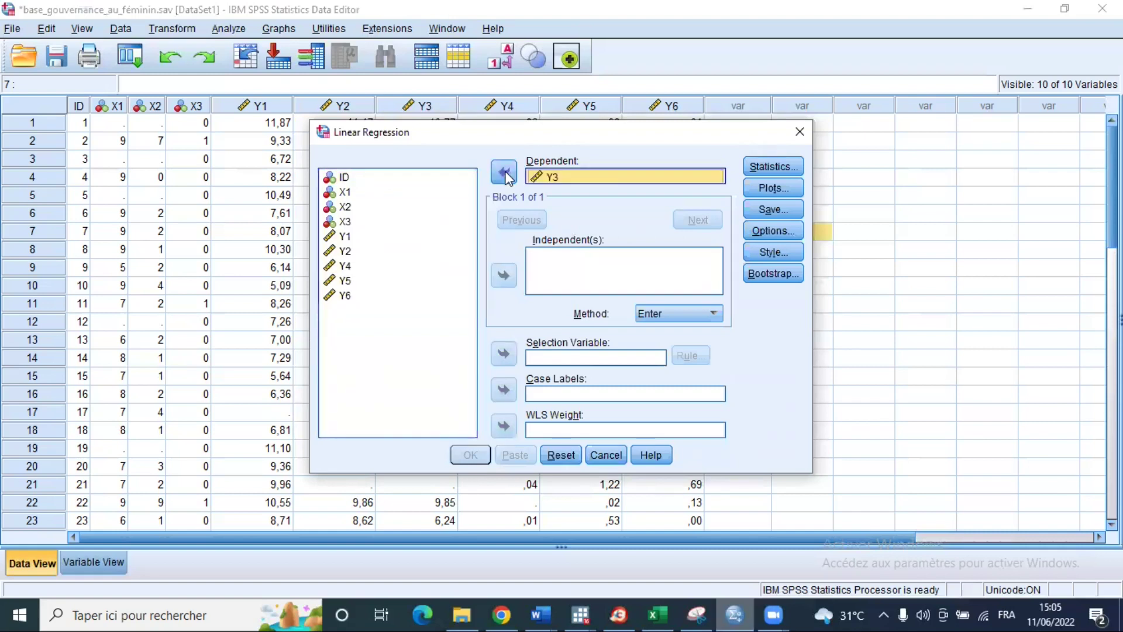
click(349, 195)
shift+click(345, 207)
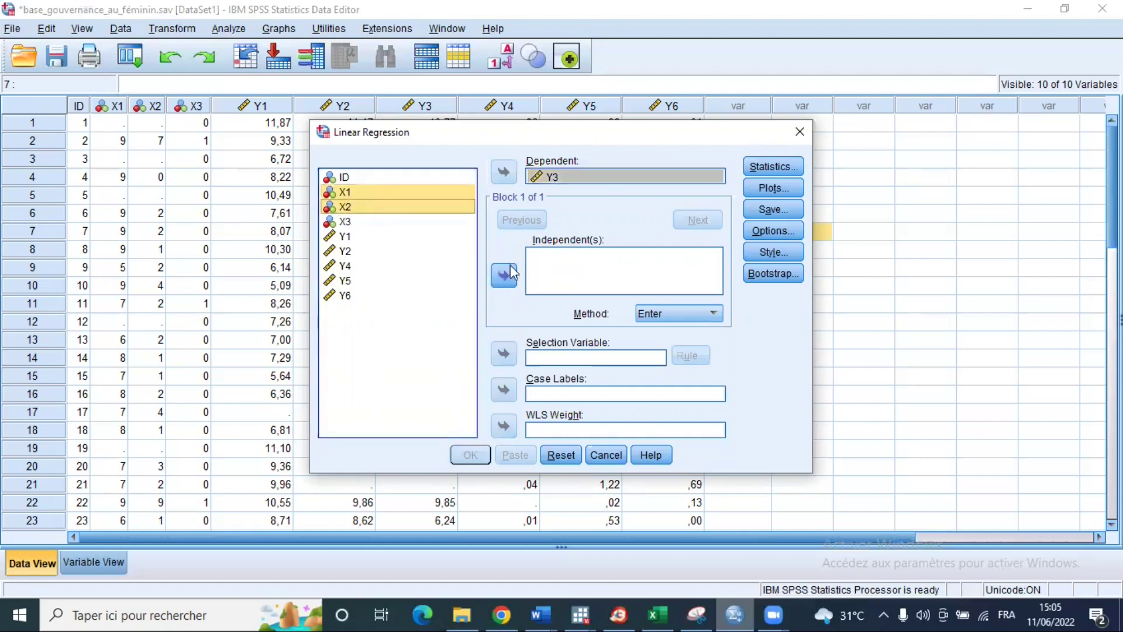
key(shift+Down)
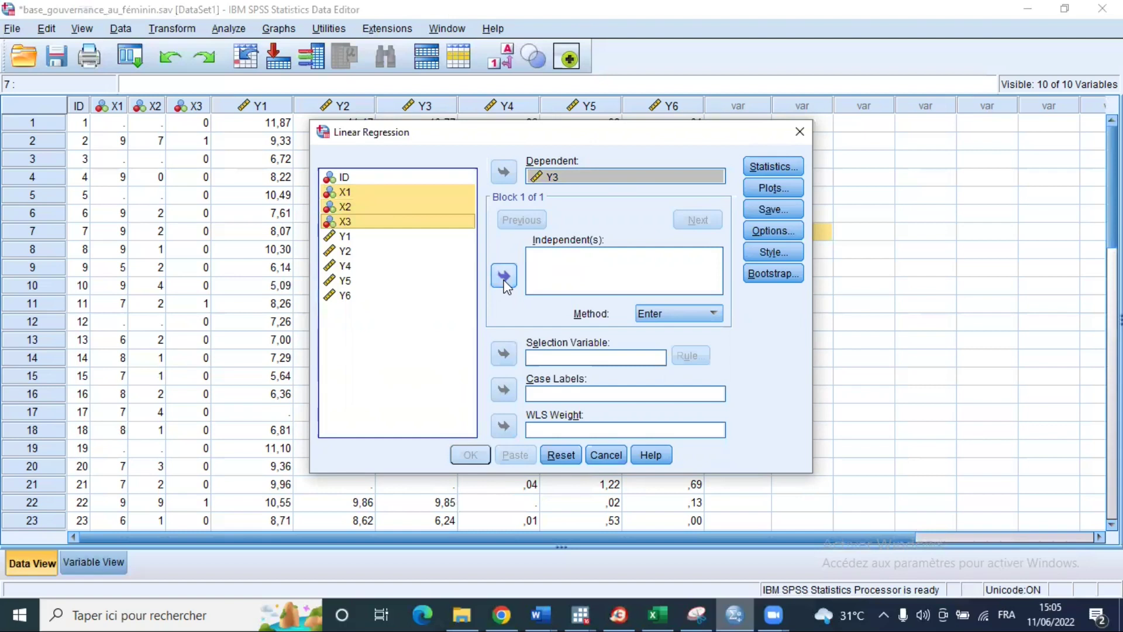
click(504, 276)
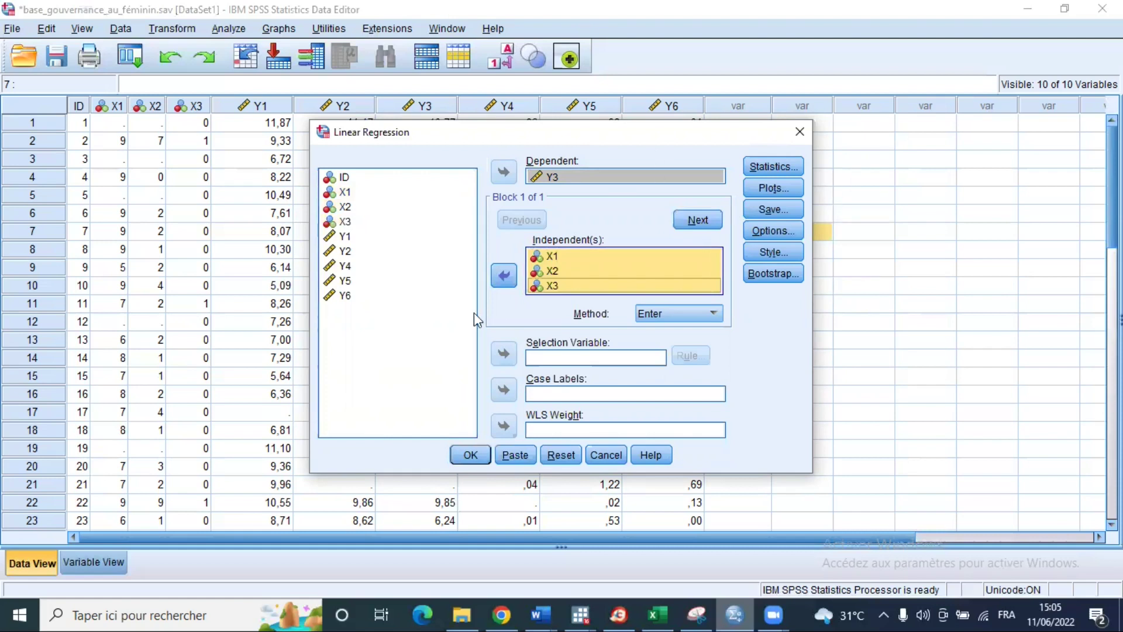
Tick Durbin-Watson in the regression Statistics dialog, then bring up the Plots settings.
click(770, 166)
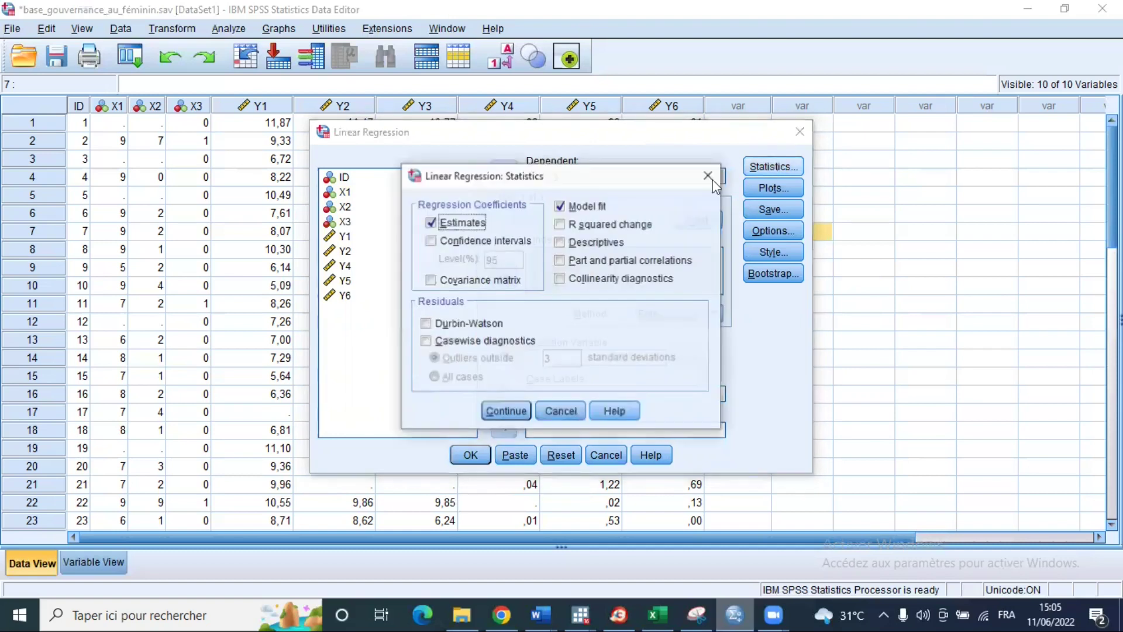
click(426, 324)
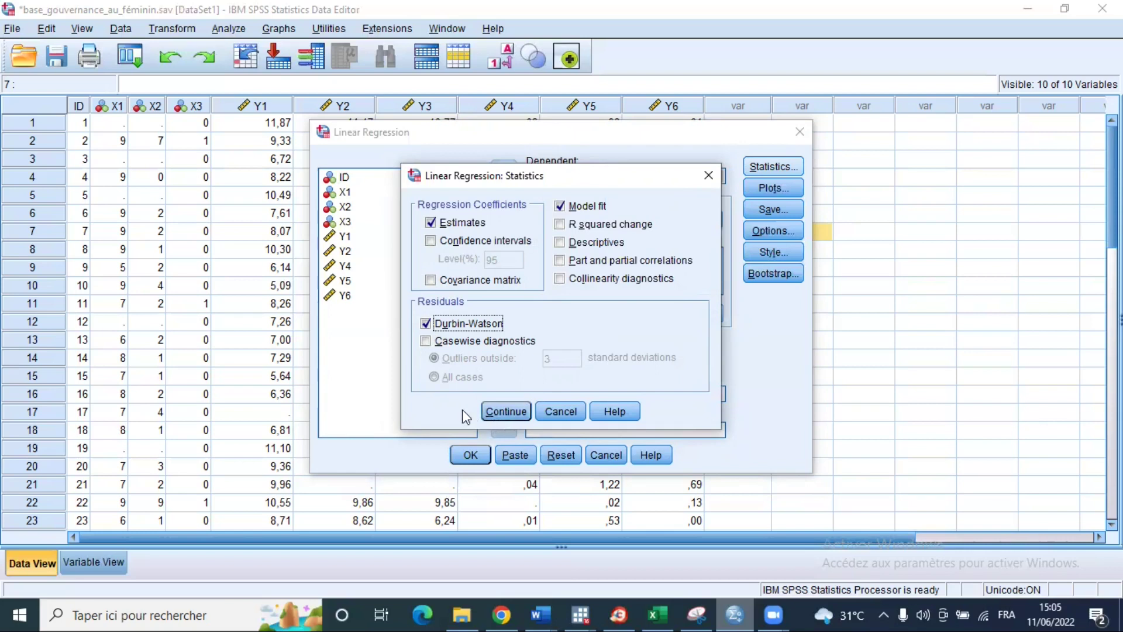
click(507, 412)
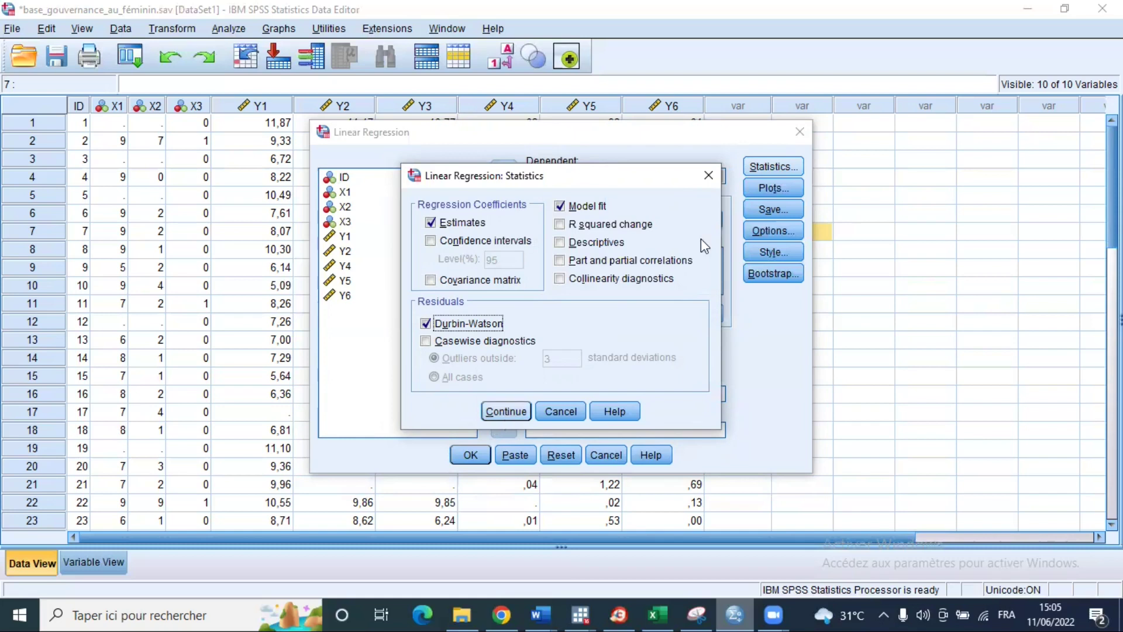
click(771, 187)
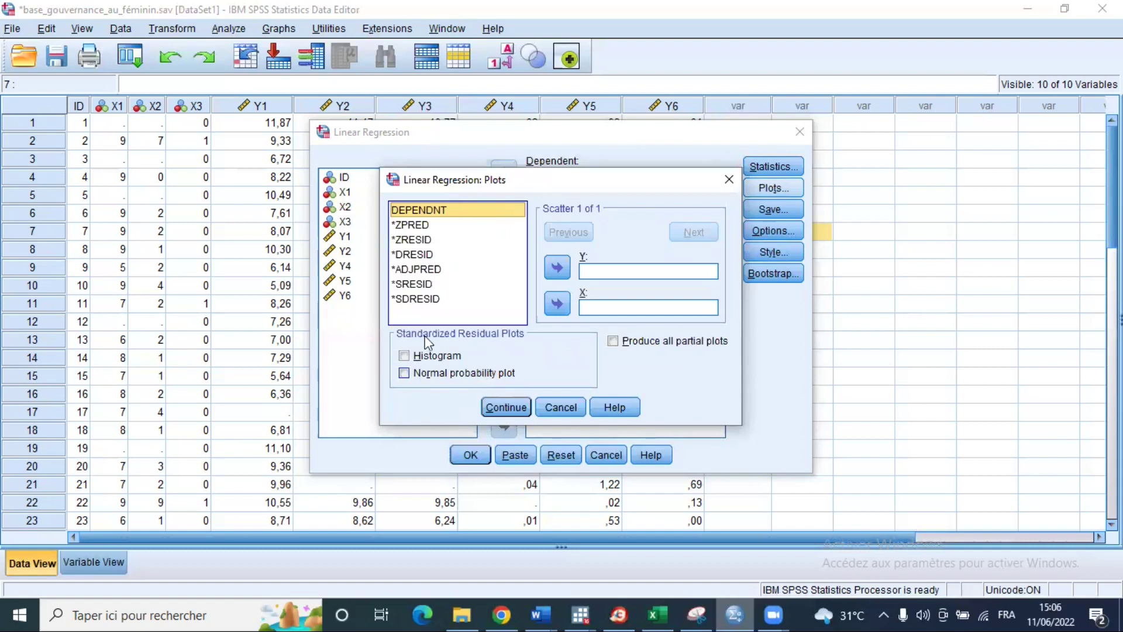
Plot *ZPRED (Y) against *ZRESID (X), and add a residual histogram and normal probability plot.
click(415, 241)
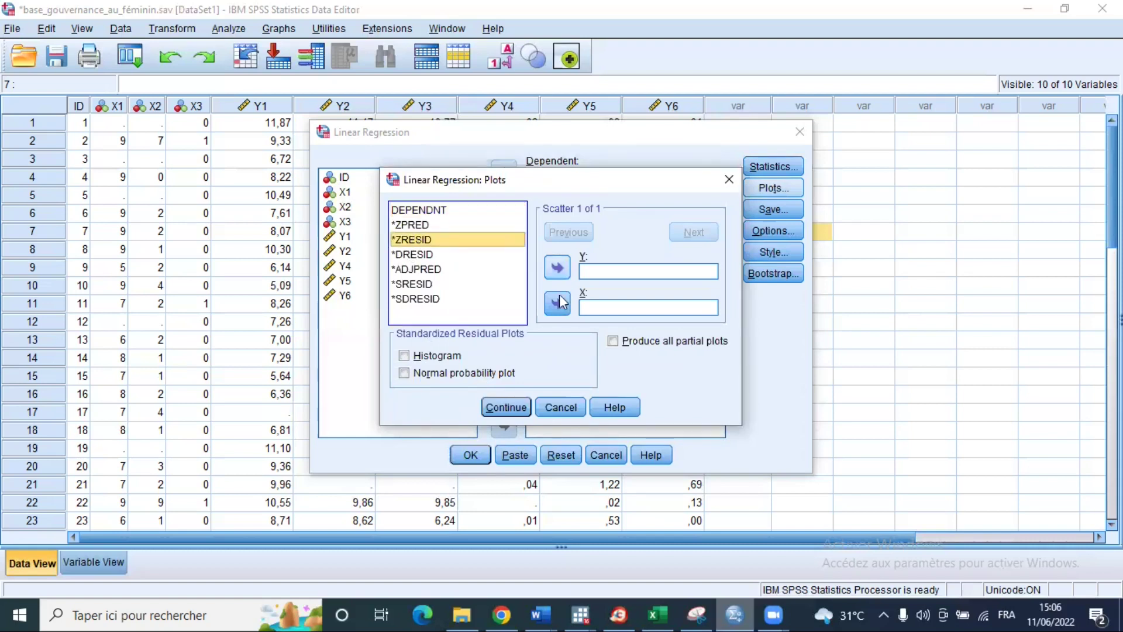
double_click(457, 238)
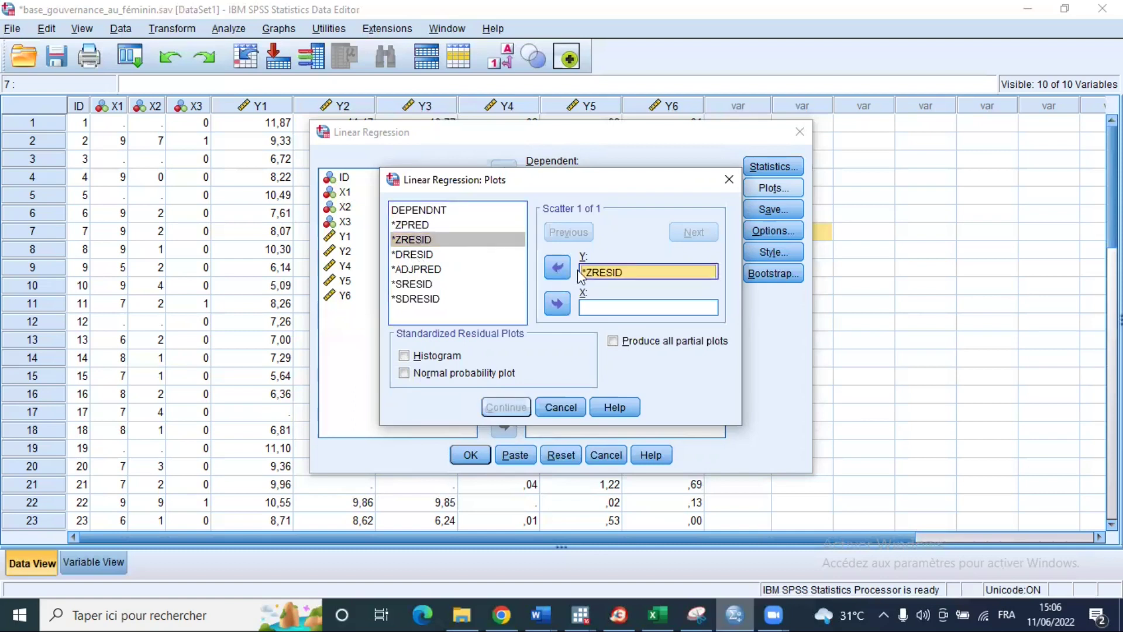
click(559, 268)
click(561, 304)
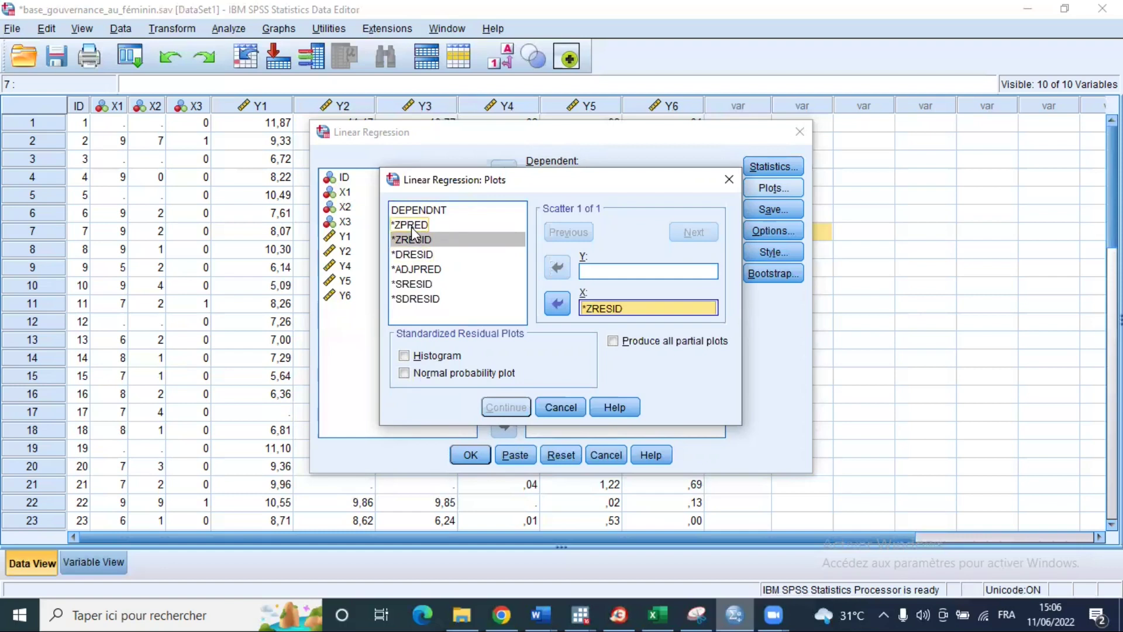
click(411, 226)
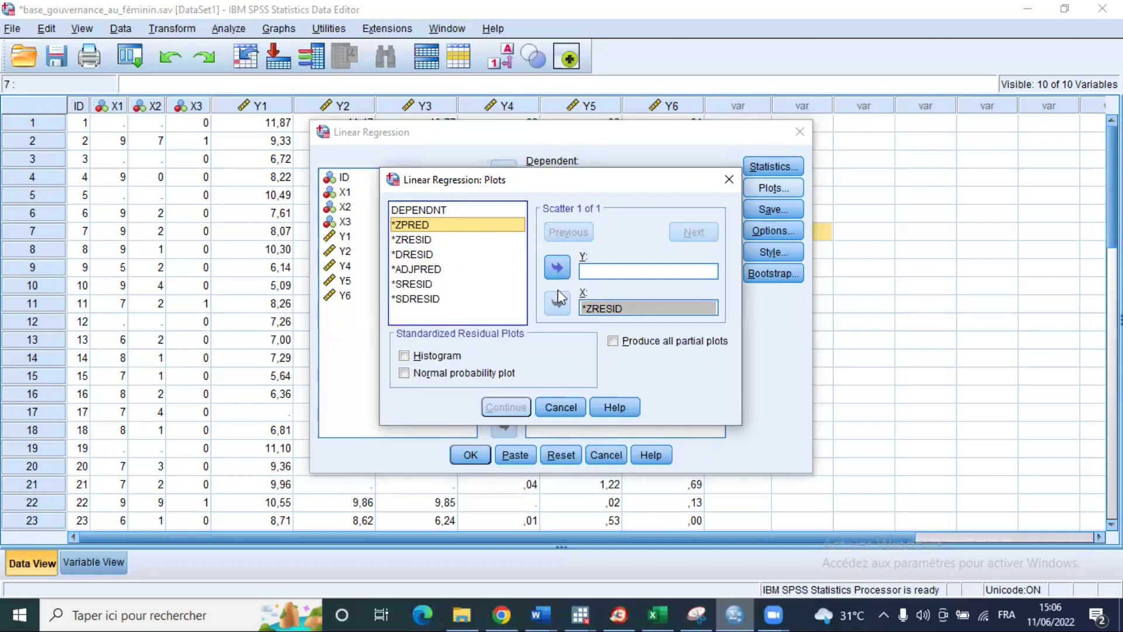
click(554, 268)
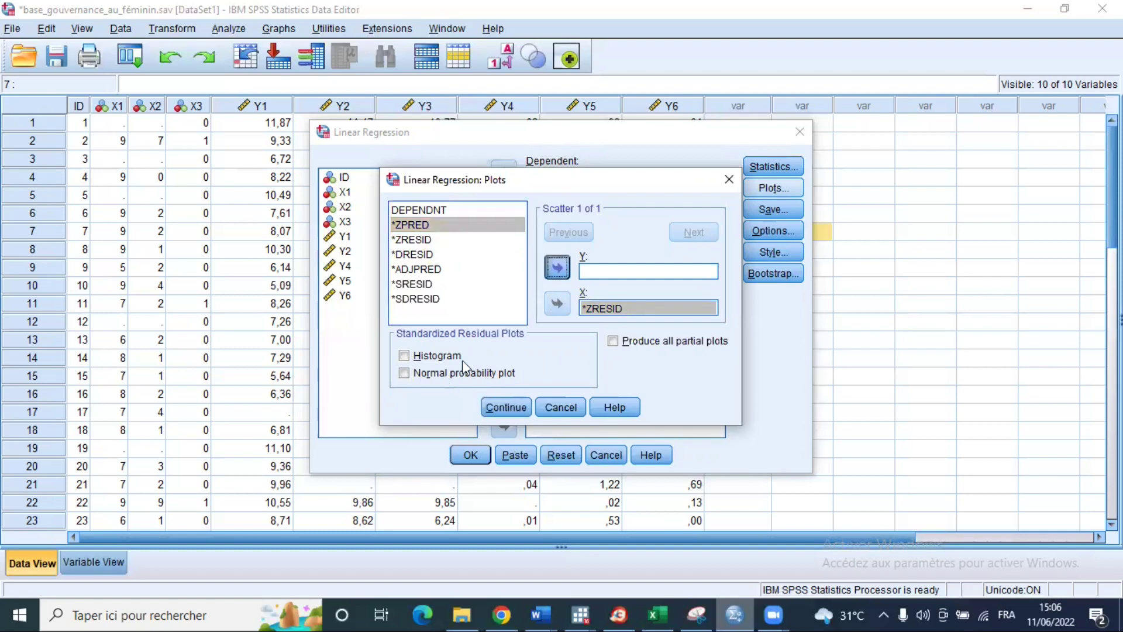
click(404, 356)
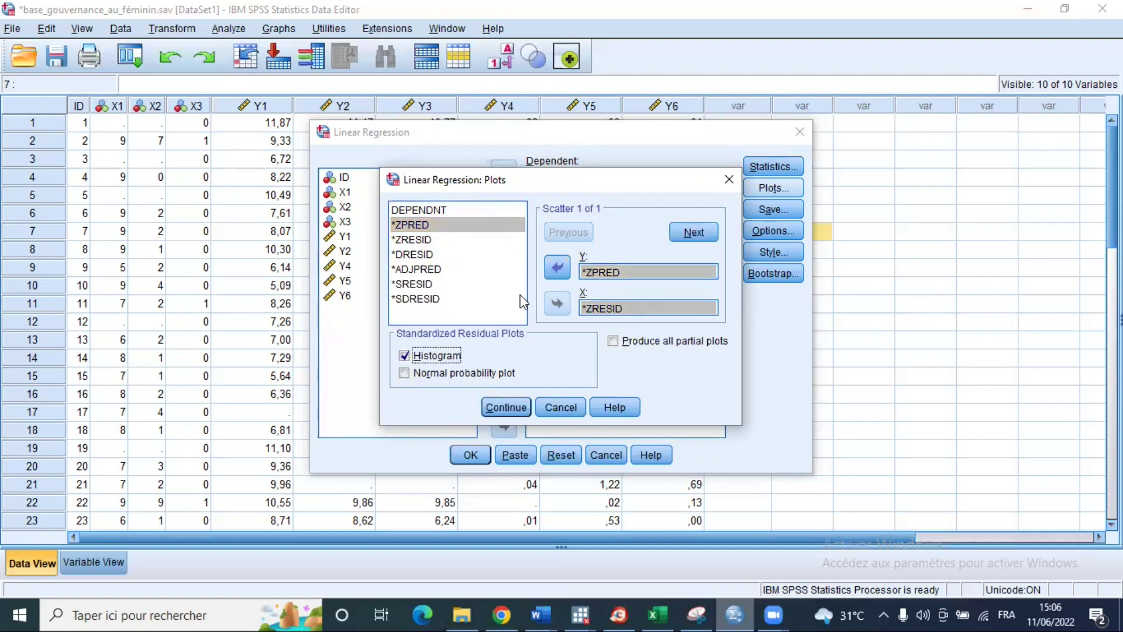
click(402, 377)
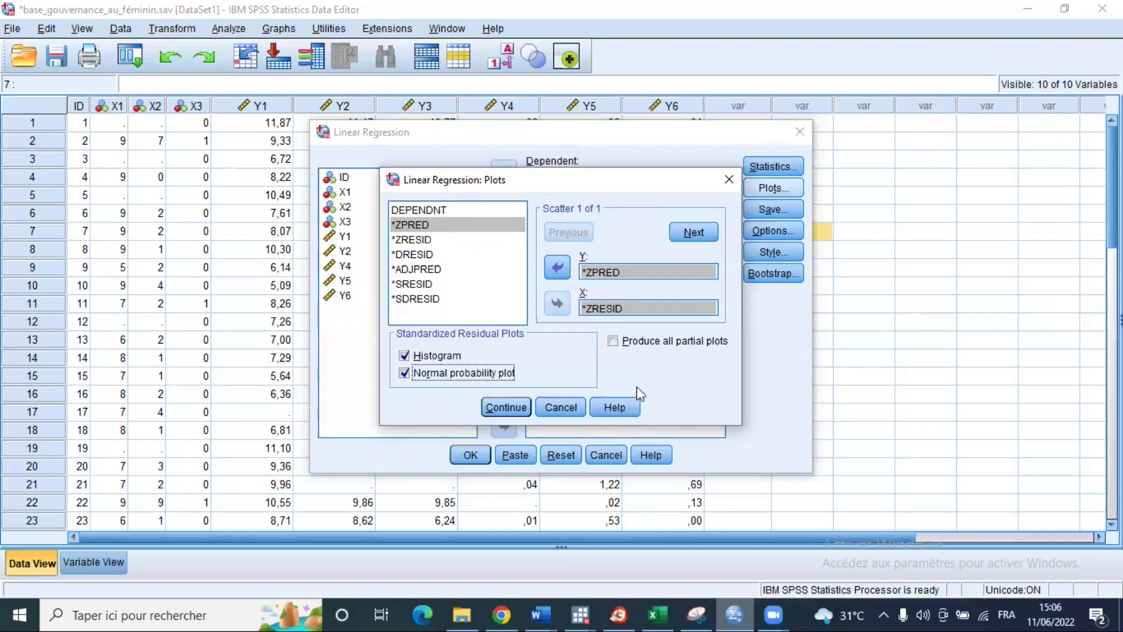
click(505, 406)
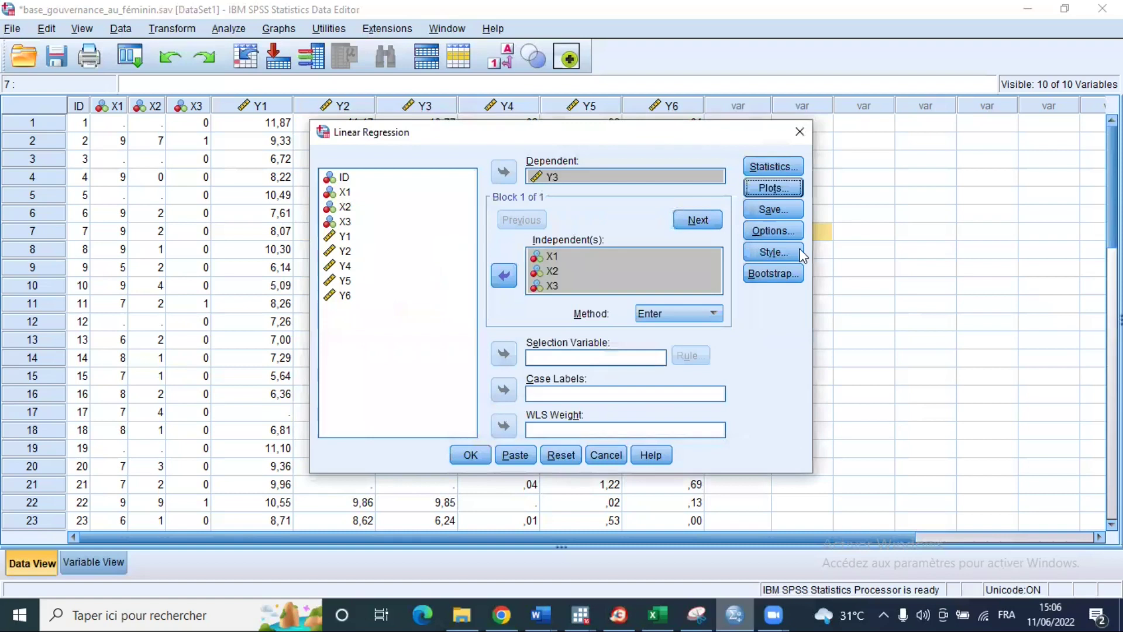
Save standardized residuals as a new variable, leaving standardized predicted values unchecked.
click(771, 210)
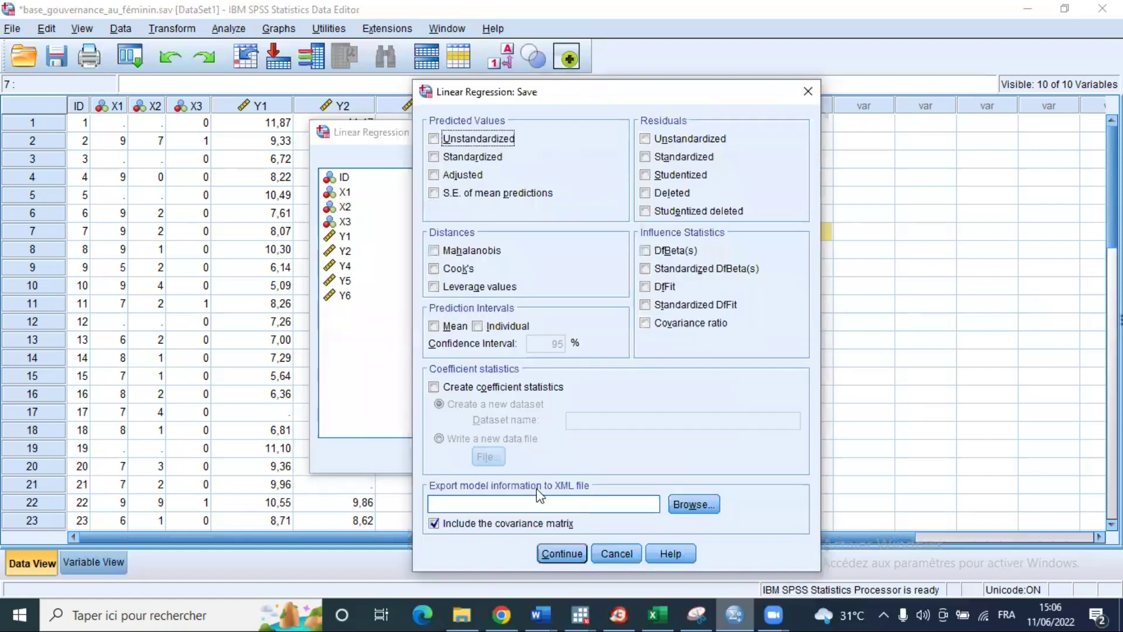
click(652, 162)
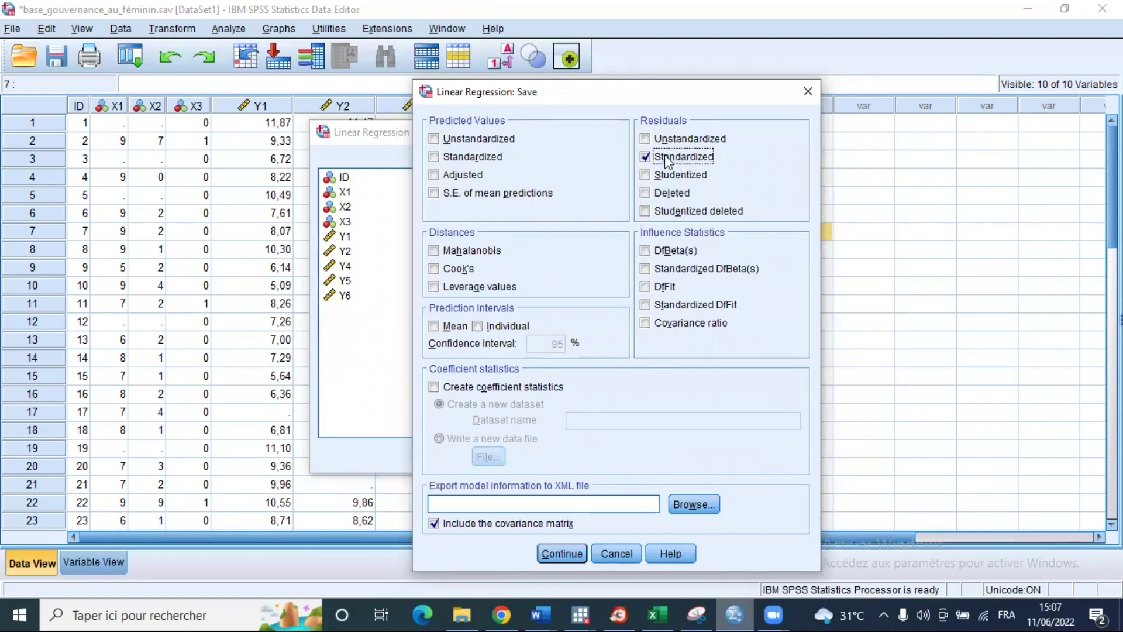
click(433, 158)
click(434, 157)
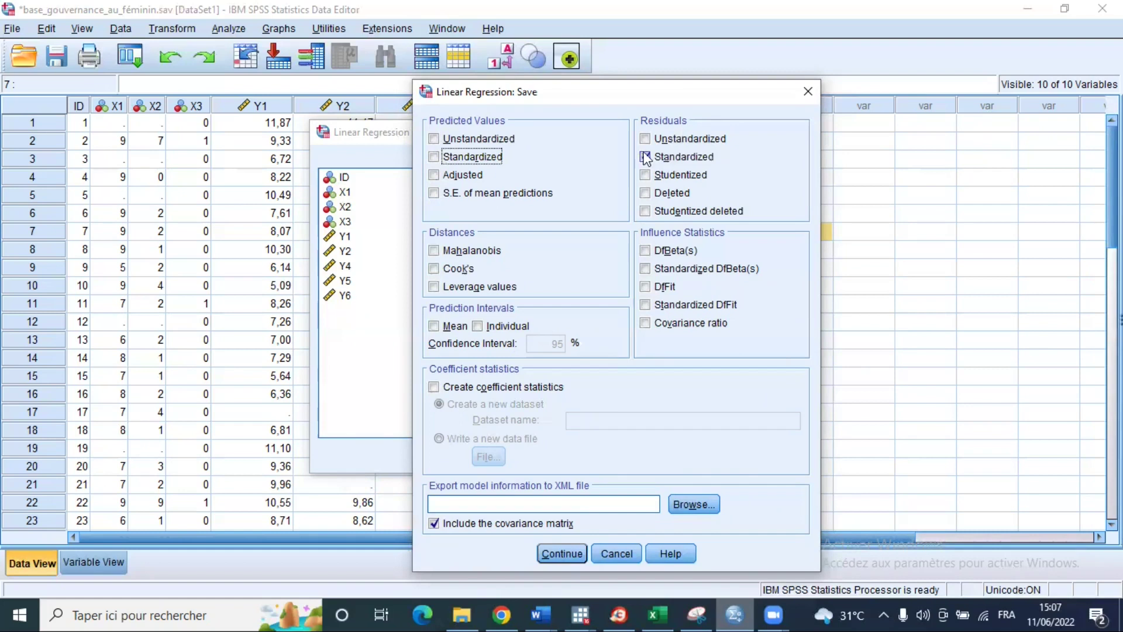
click(434, 158)
click(460, 159)
click(561, 553)
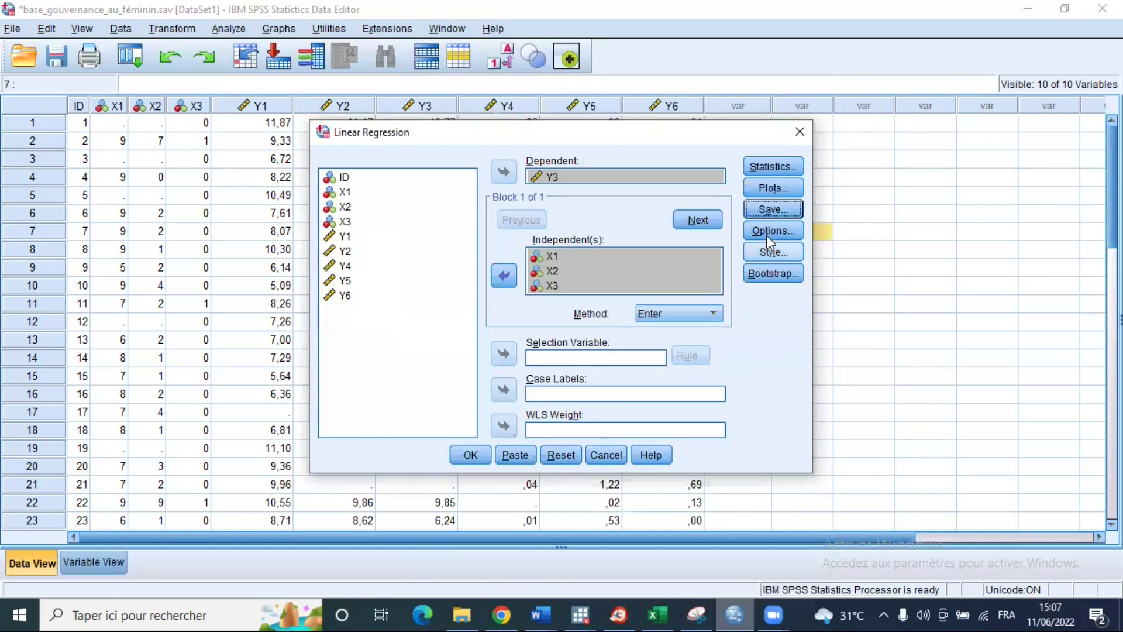
Check the regression Options, then run the regression of Y3 on X1–X3.
click(766, 235)
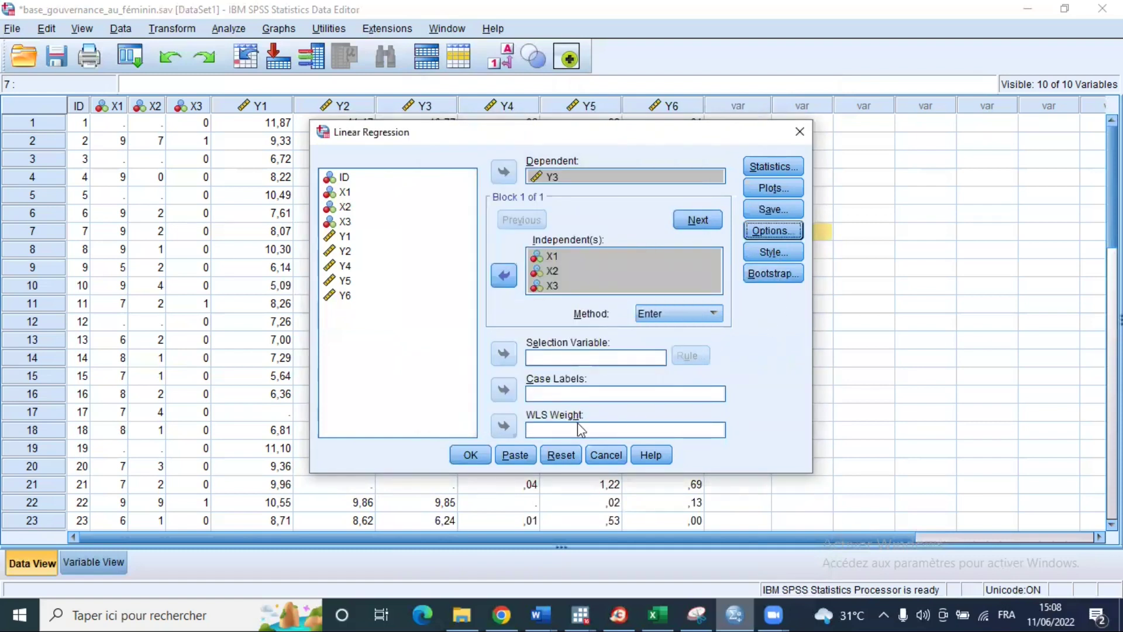
click(470, 459)
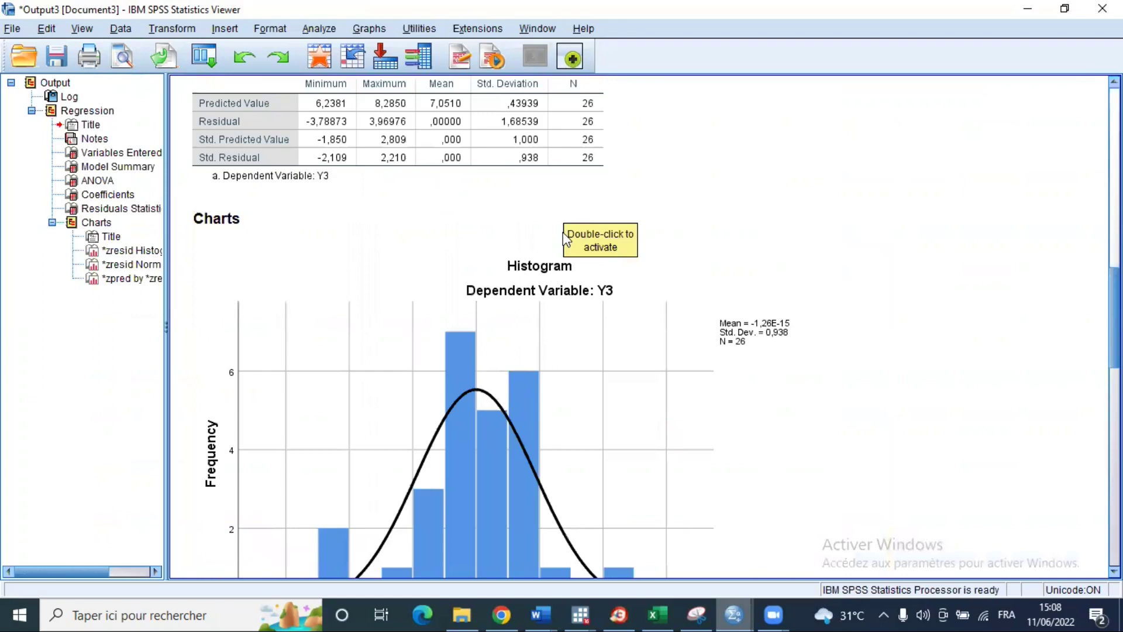
scroll(563, 233, up, 3)
scroll(559, 235, up, 9)
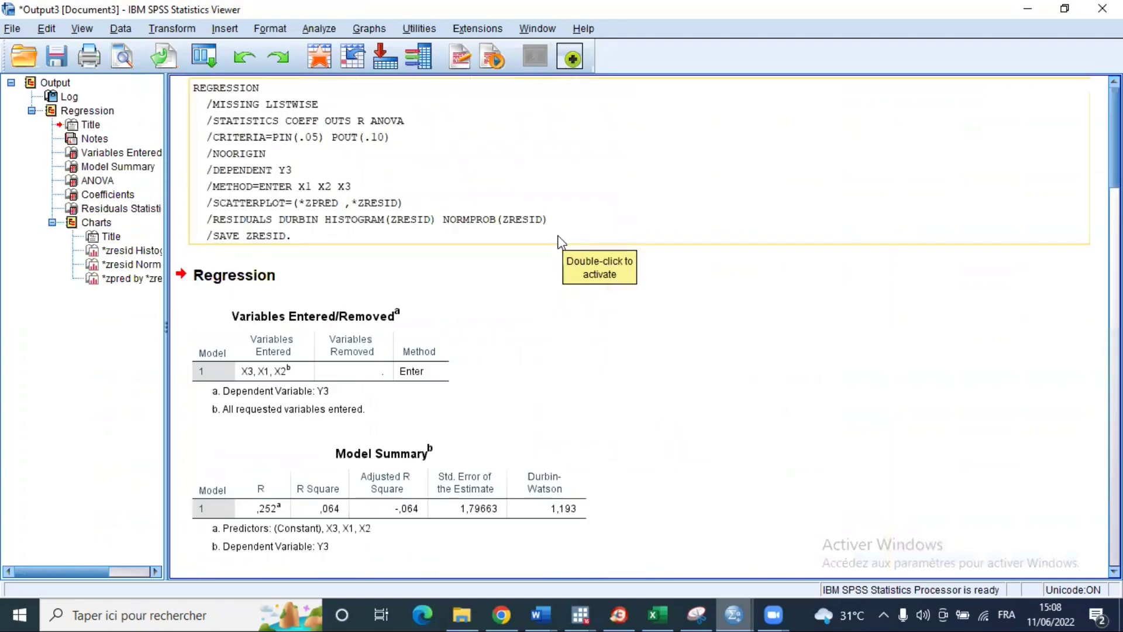
scroll(559, 235, down, 3)
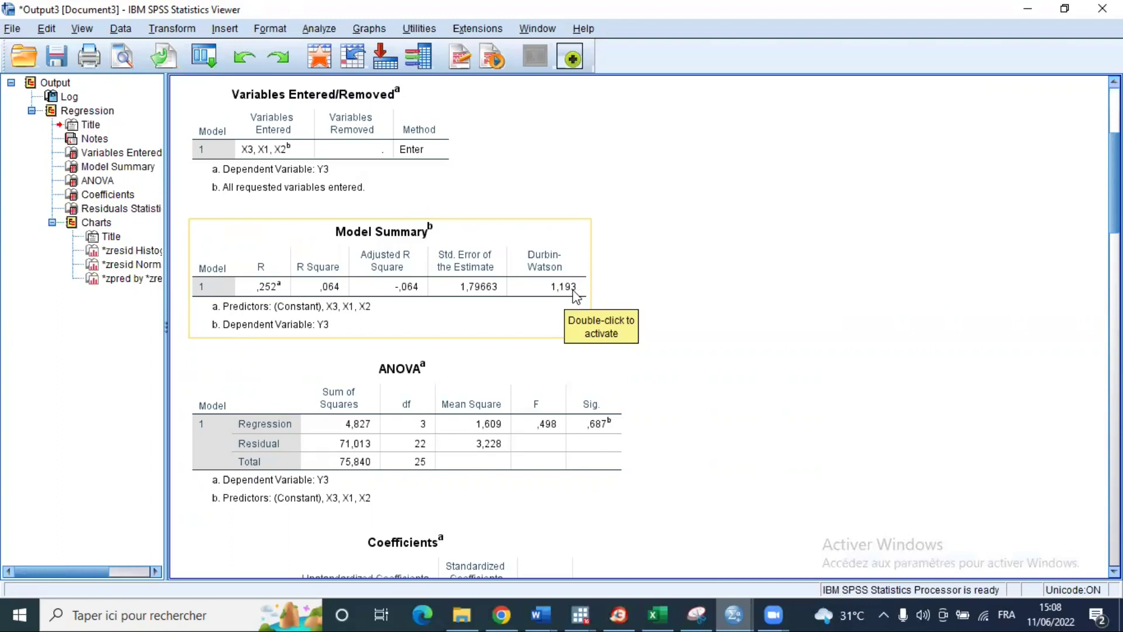
scroll(528, 302, up, 3)
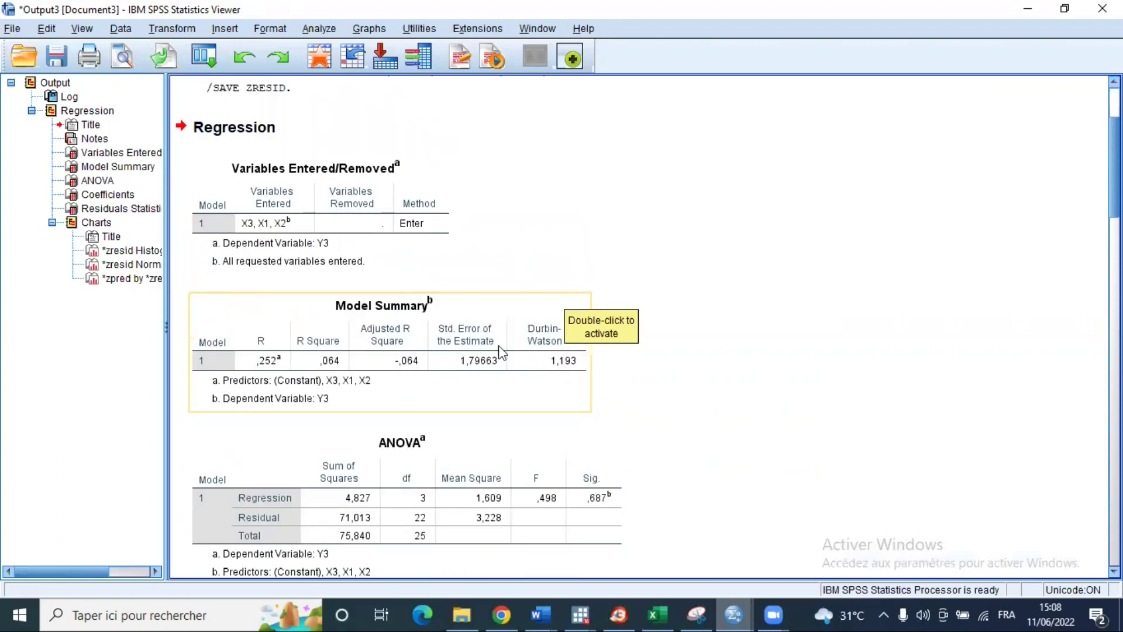
scroll(497, 369, down, 6)
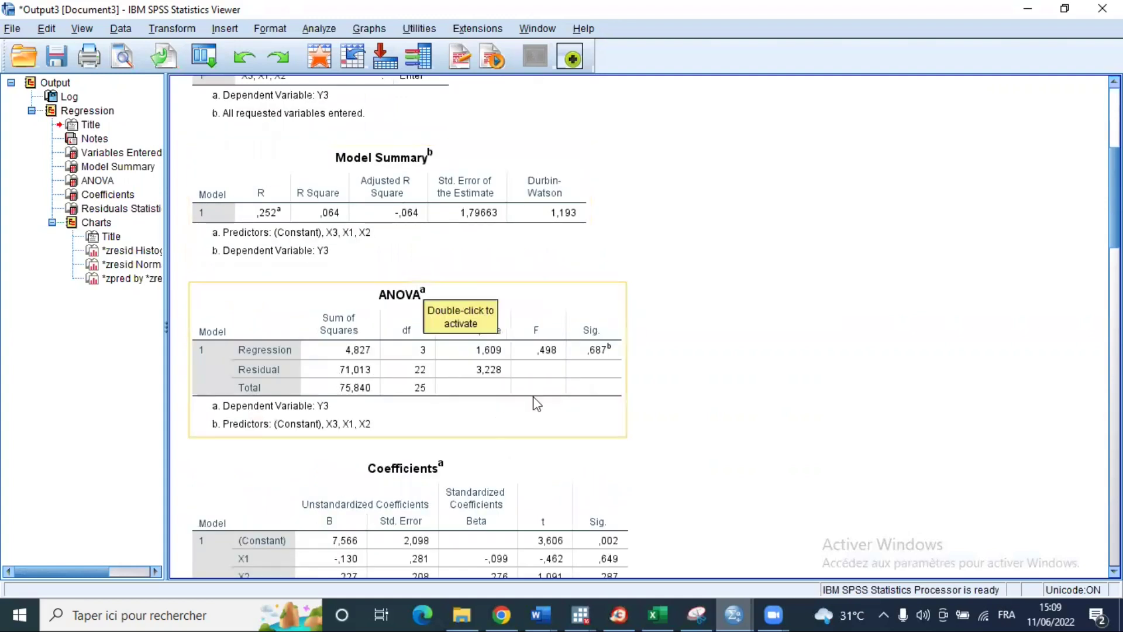
scroll(537, 404, down, 6)
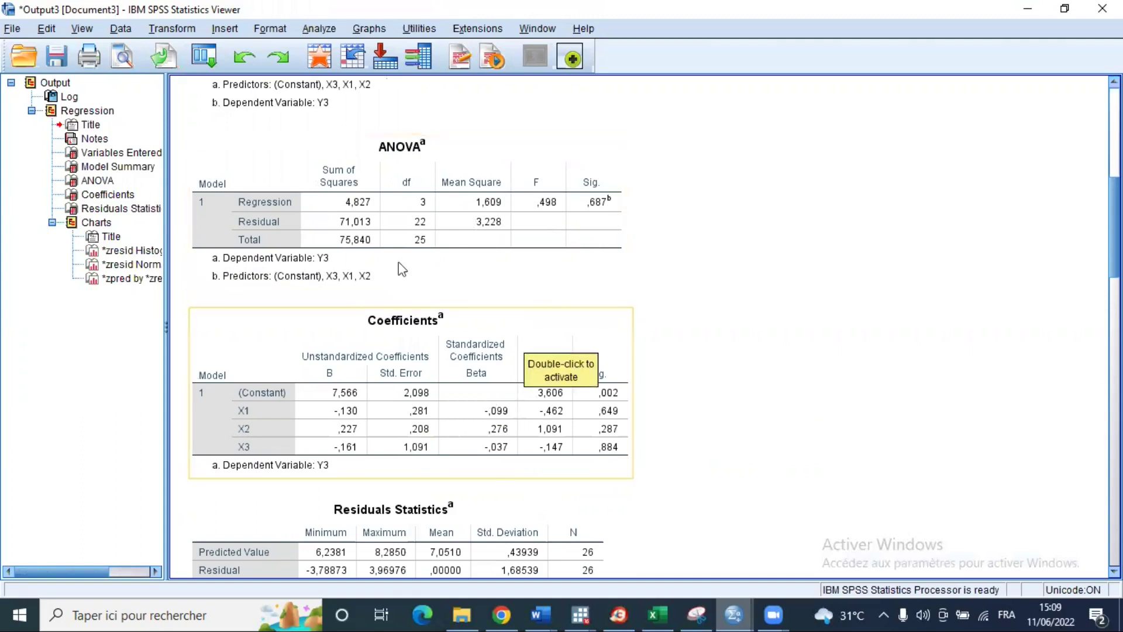
scroll(404, 269, down, 3)
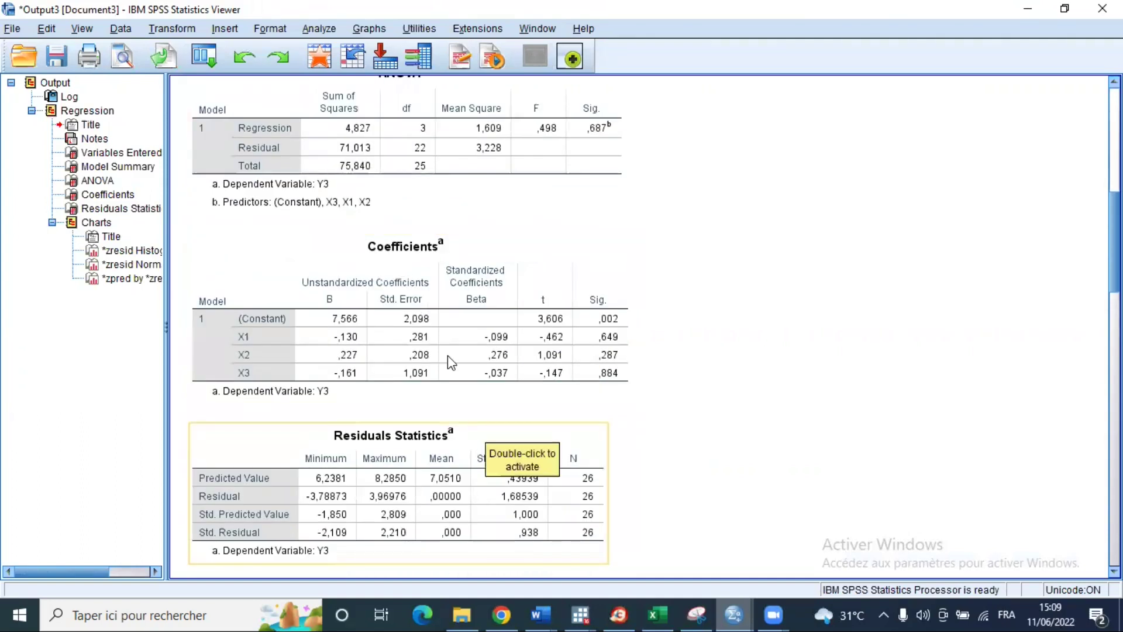
scroll(456, 481, down, 3)
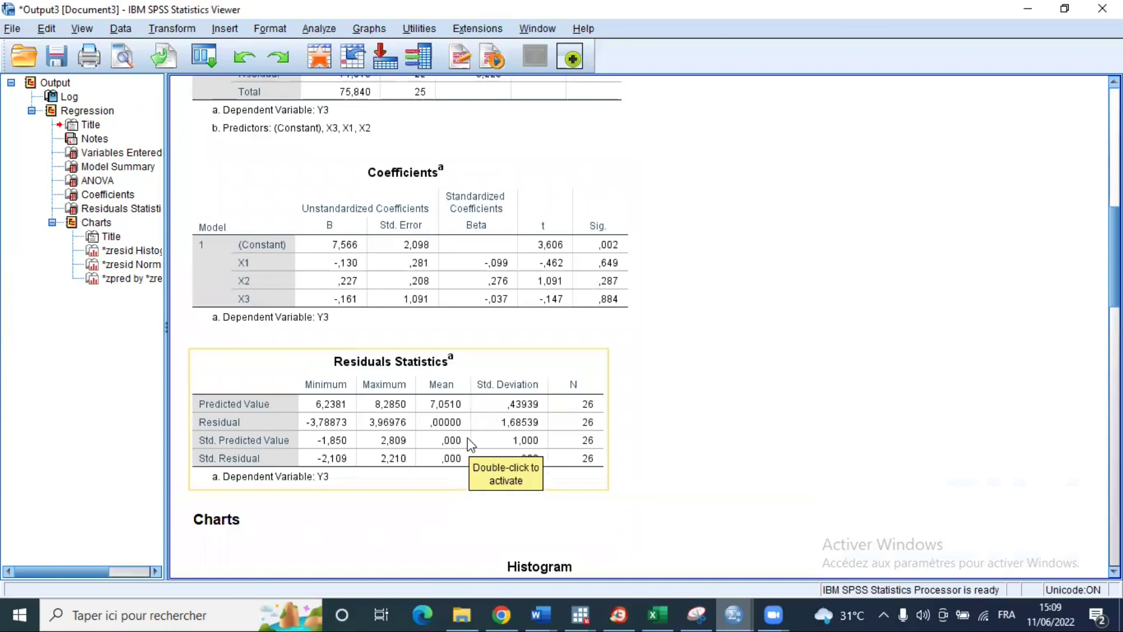
scroll(463, 468, down, 18)
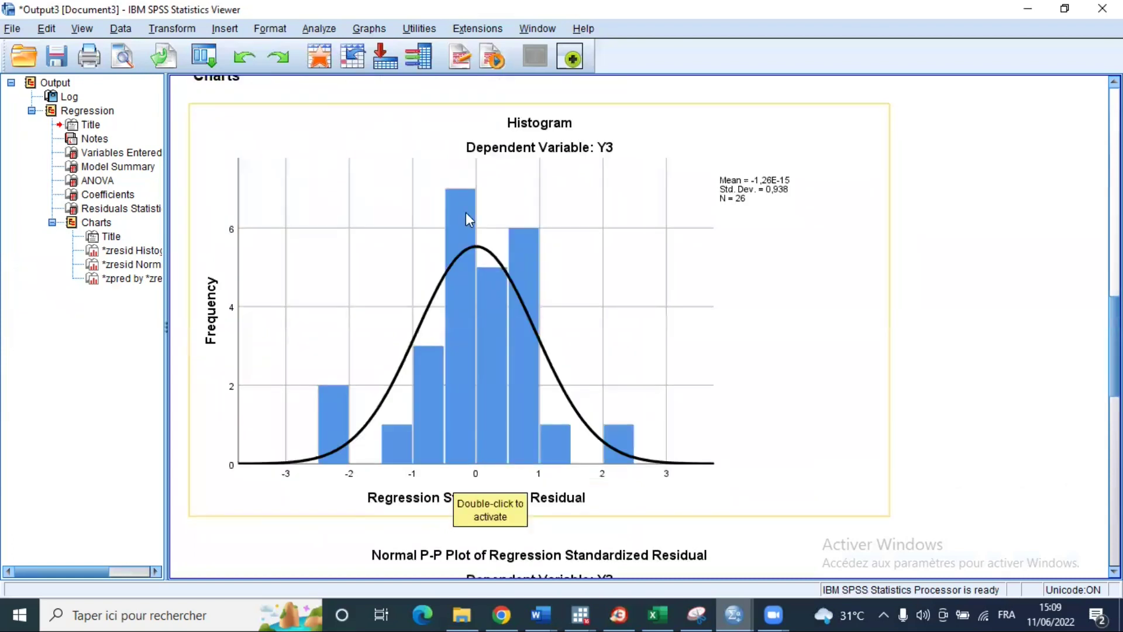
Review the P-P plot and scatterplot, then switch to the Data Editor showing ZRE_1.
scroll(466, 212, down, 18)
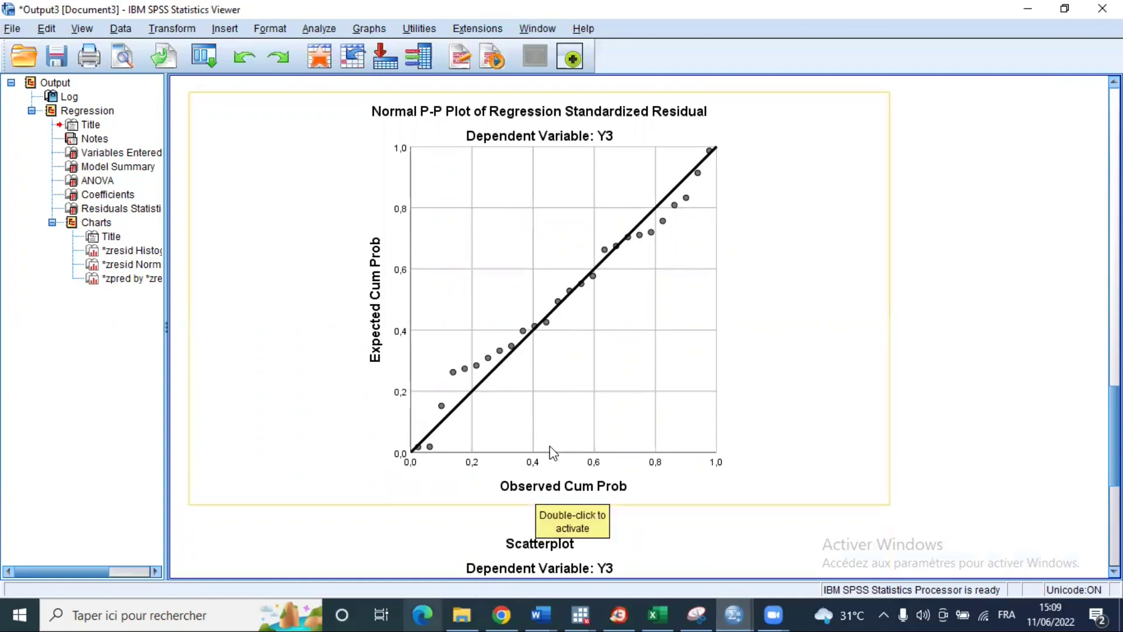
scroll(552, 453, down, 3)
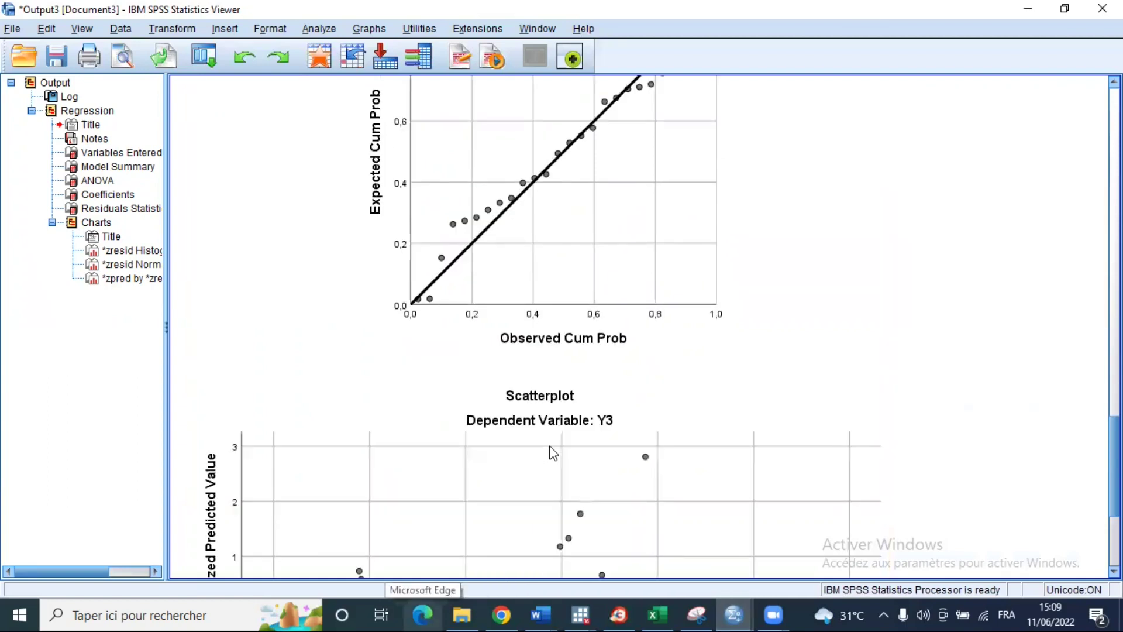
scroll(553, 453, down, 2)
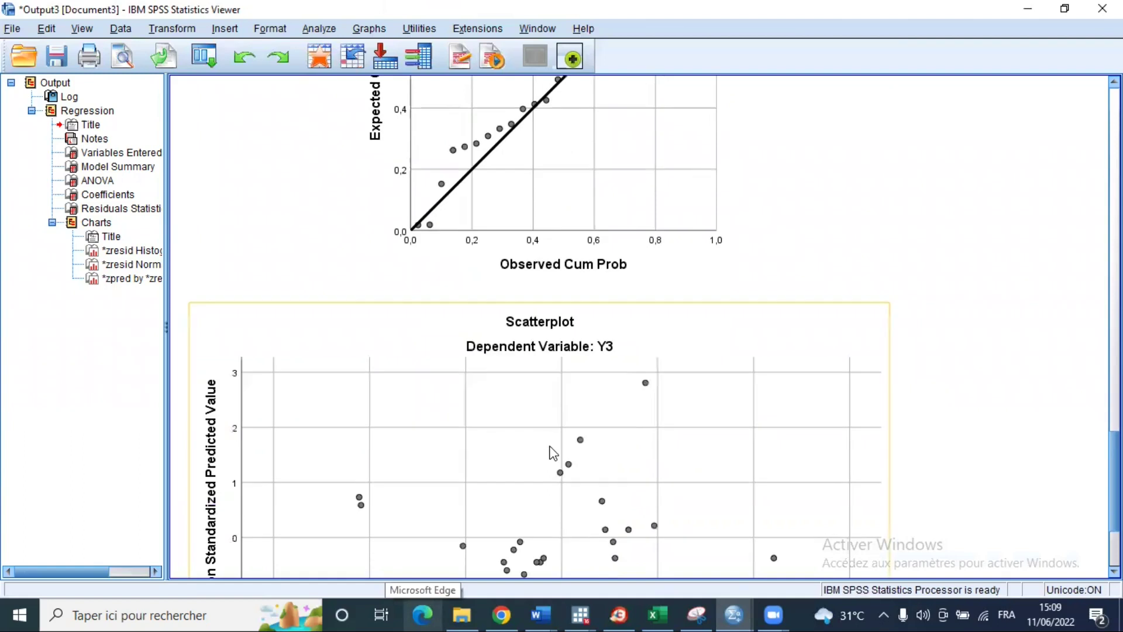
scroll(553, 454, up, 3)
scroll(689, 327, up, 4)
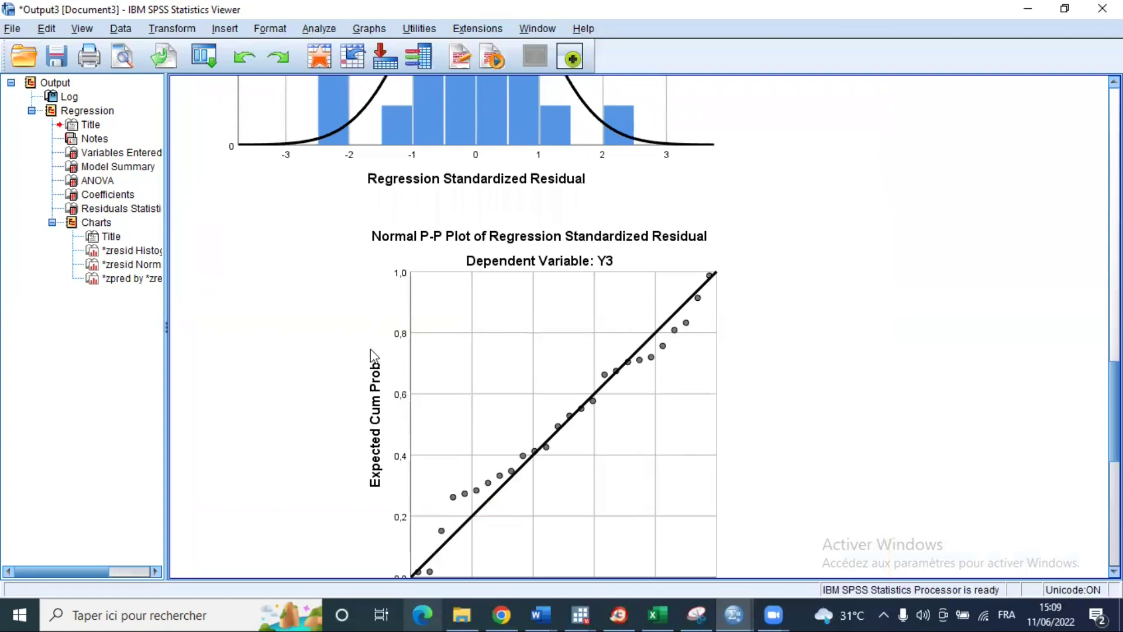
scroll(448, 443, down, 3)
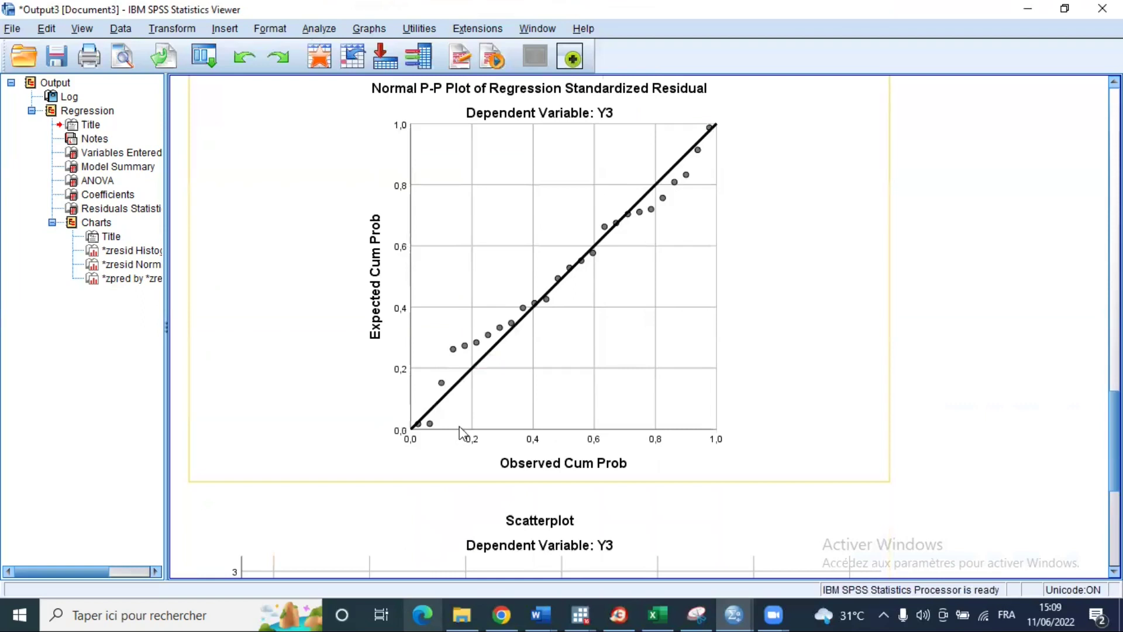
scroll(462, 431, up, 3)
scroll(468, 423, down, 2)
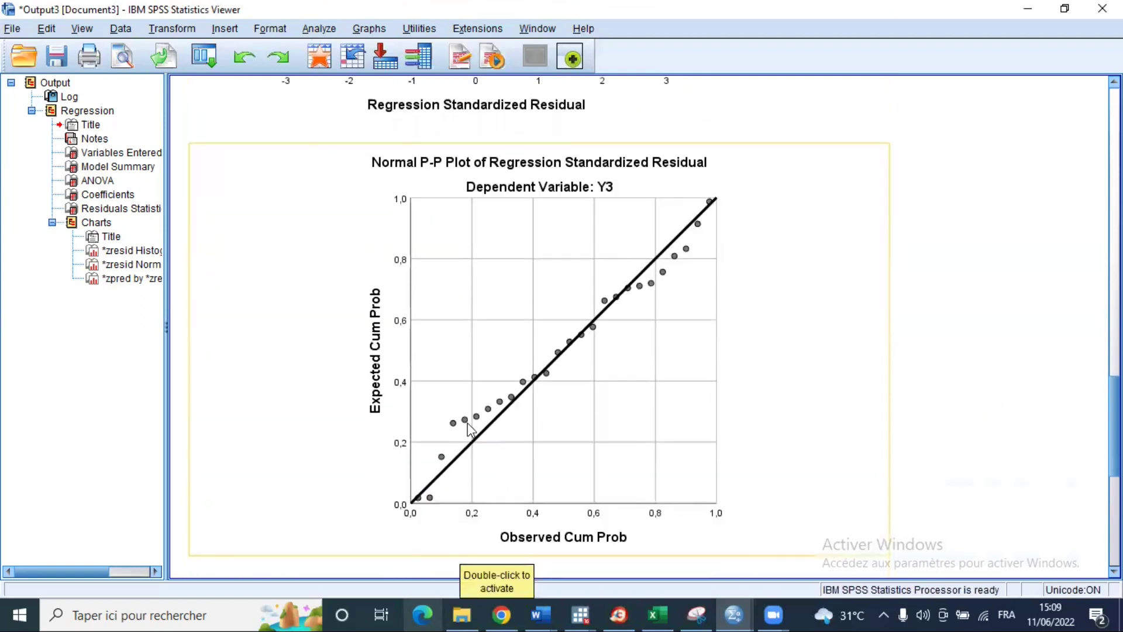
scroll(469, 423, up, 2)
scroll(468, 423, down, 2)
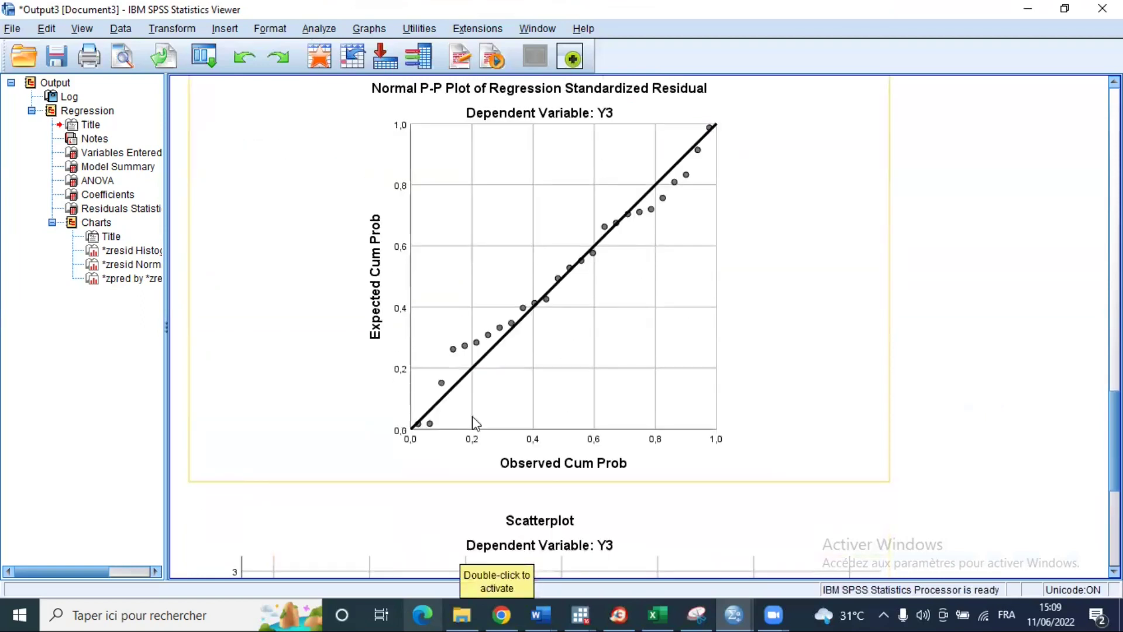
scroll(472, 416, down, 5)
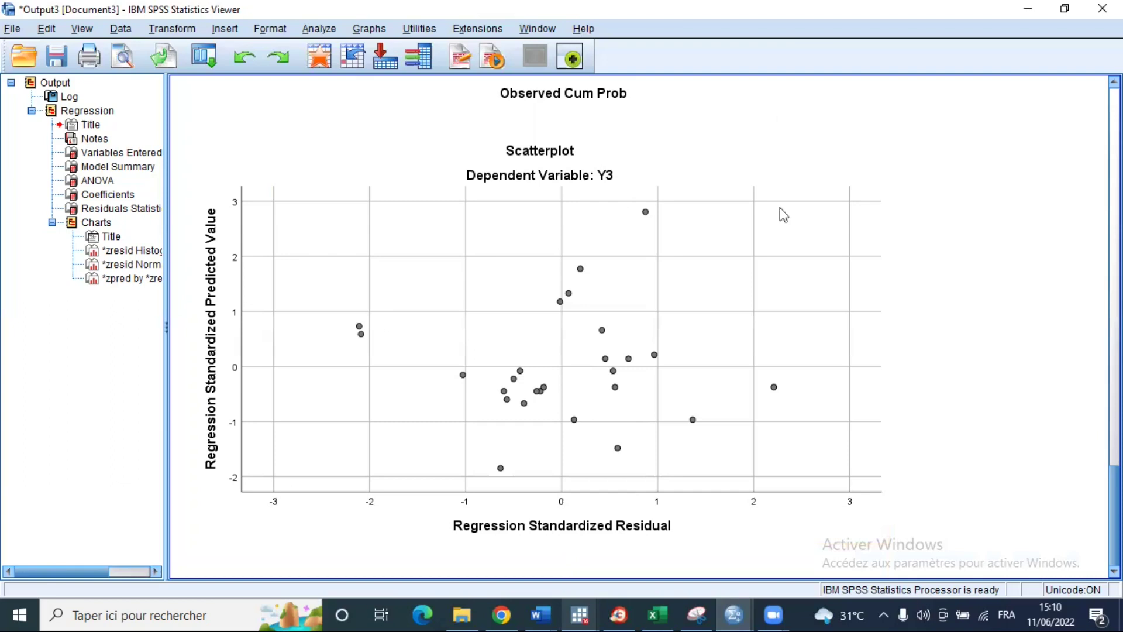
key(alt+Tab)
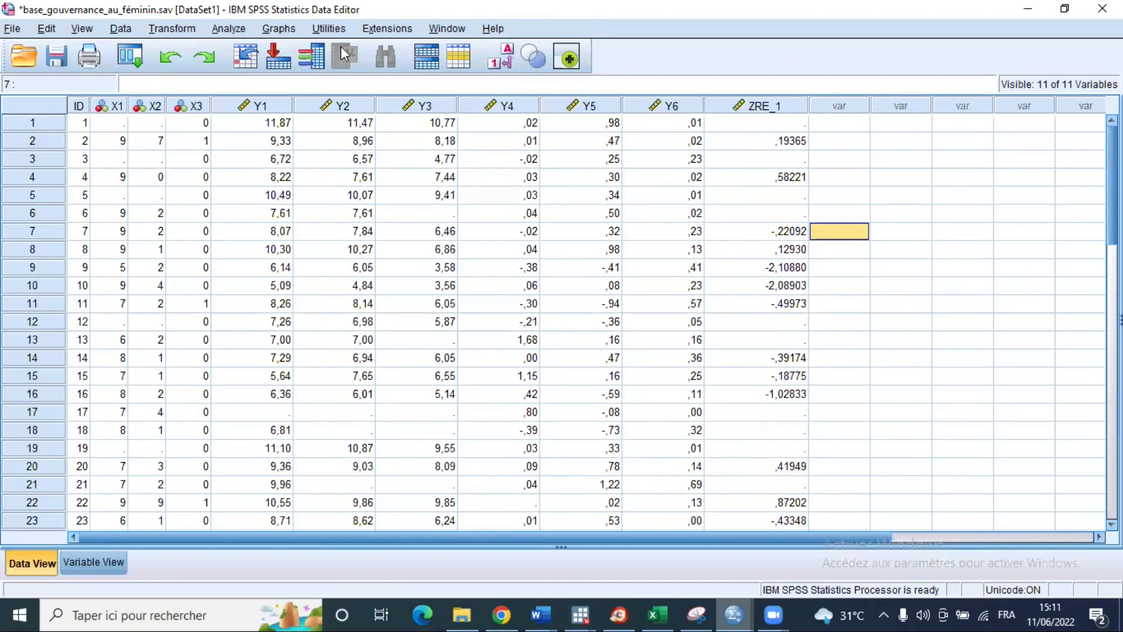
Start an Explore analysis with the standardized residual (ZRE_1) in the Dependent List.
click(229, 30)
mouse_move(352, 69)
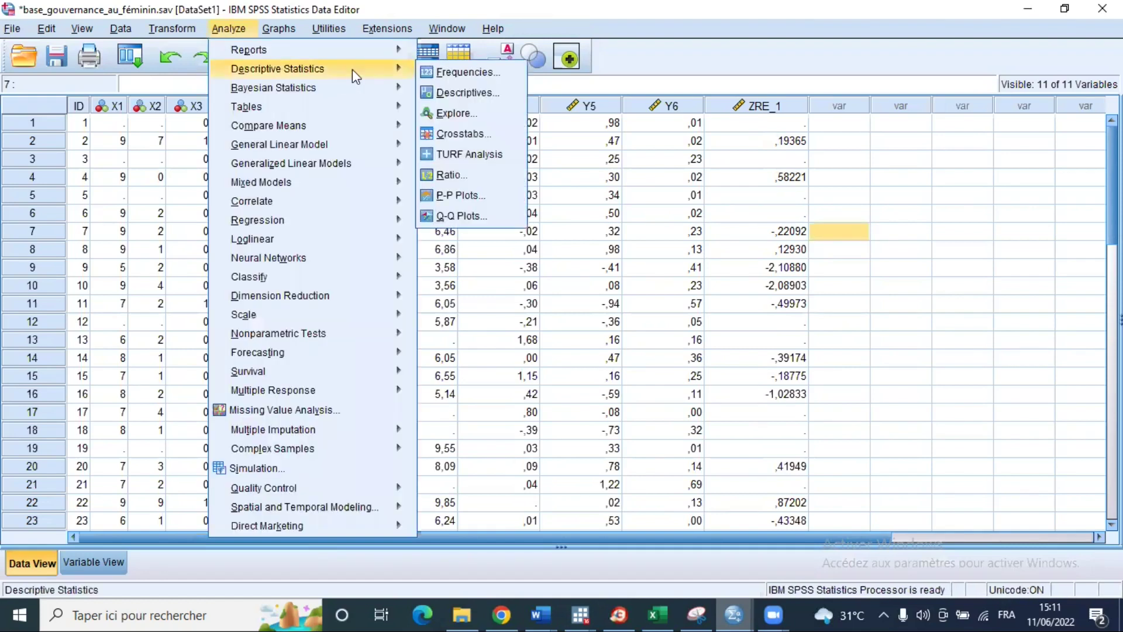
click(459, 114)
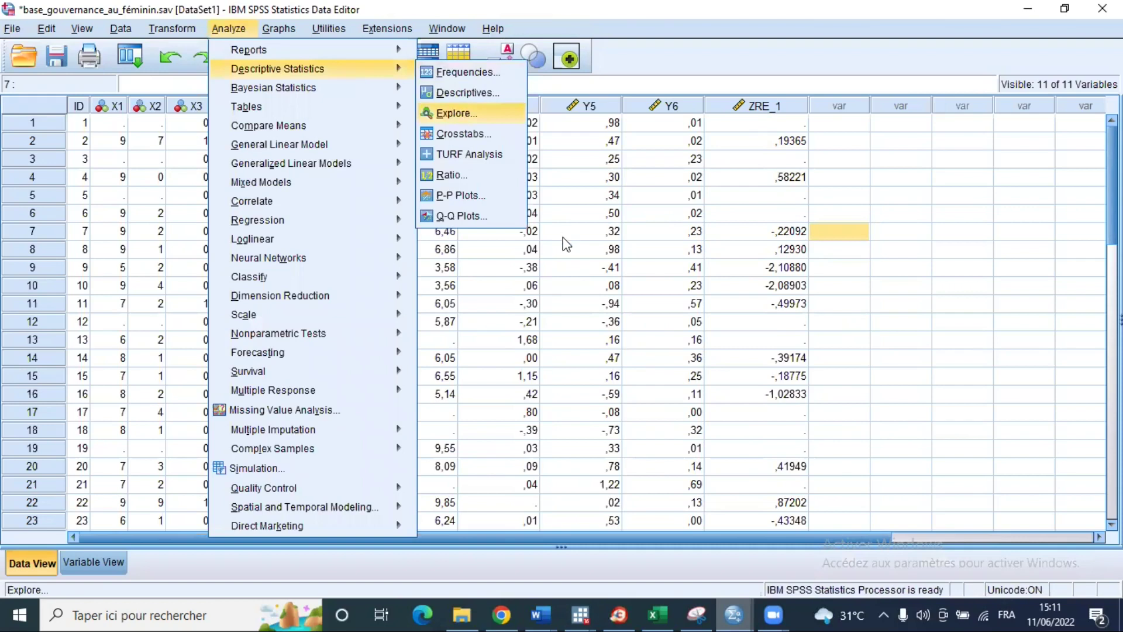
scroll(394, 301, down, 2)
click(423, 338)
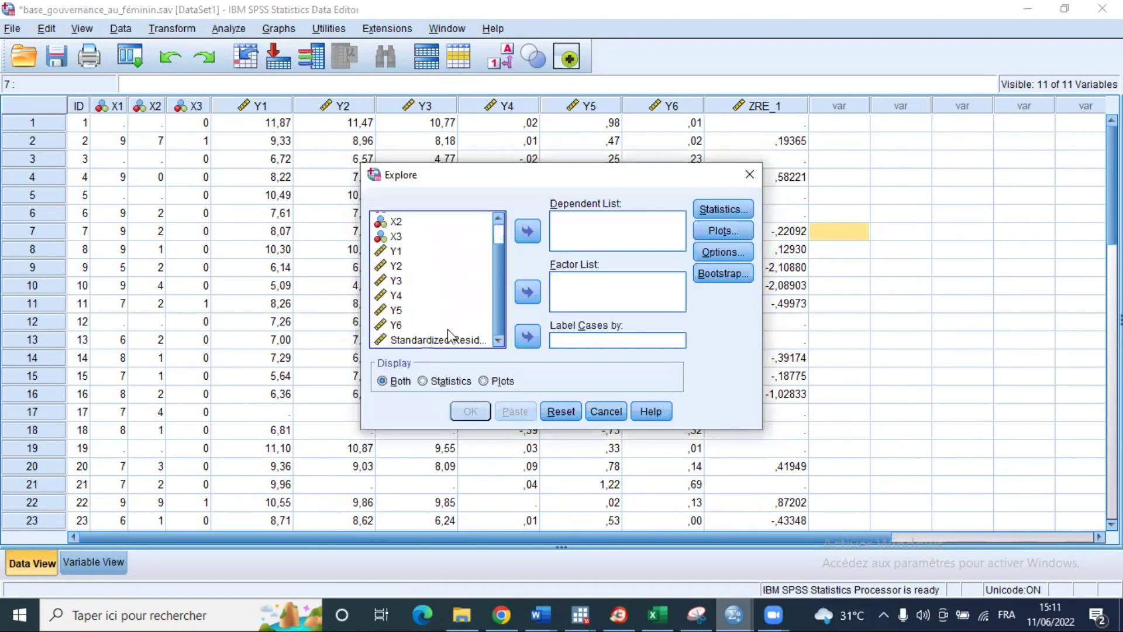
click(533, 231)
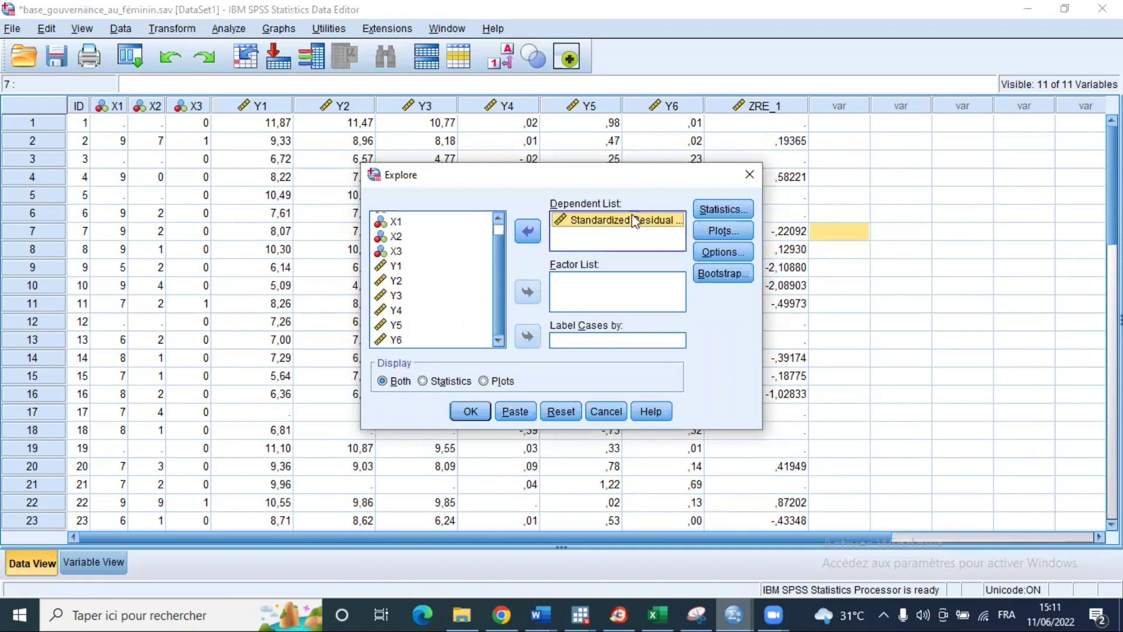
Request normality plots with tests in Explore Plots and run the analysis.
click(719, 208)
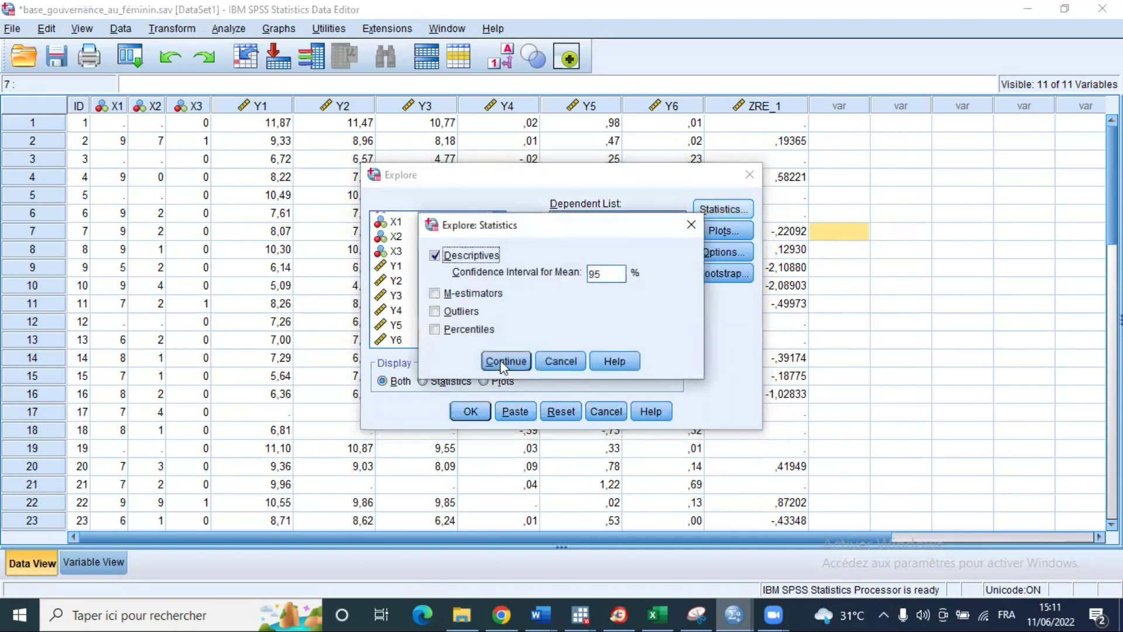
click(717, 233)
click(419, 287)
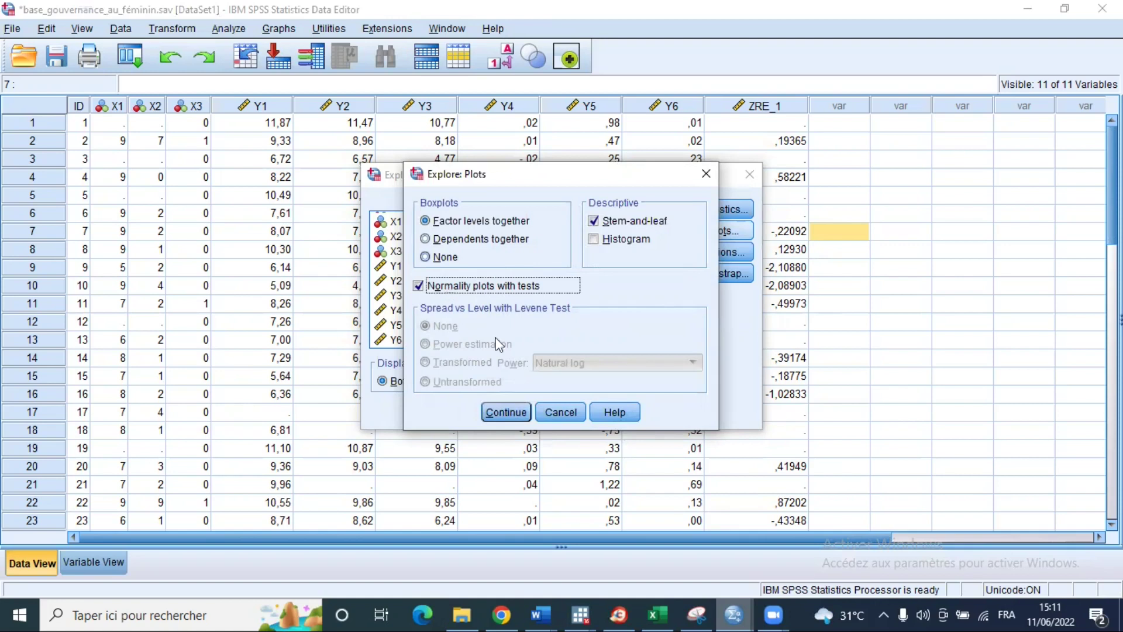
click(504, 413)
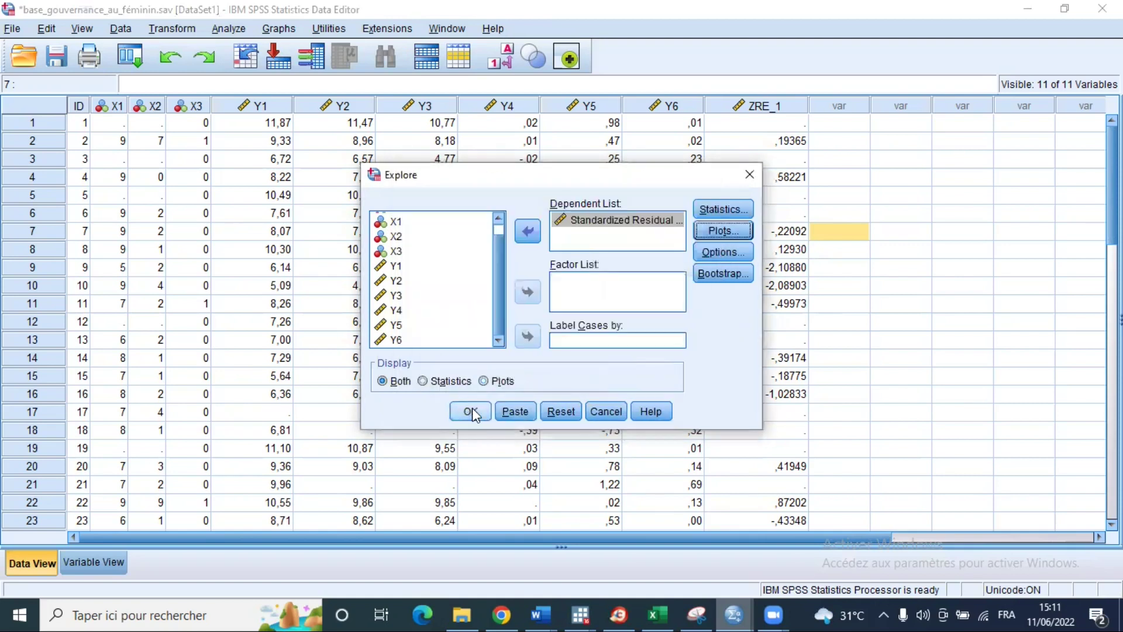
click(471, 411)
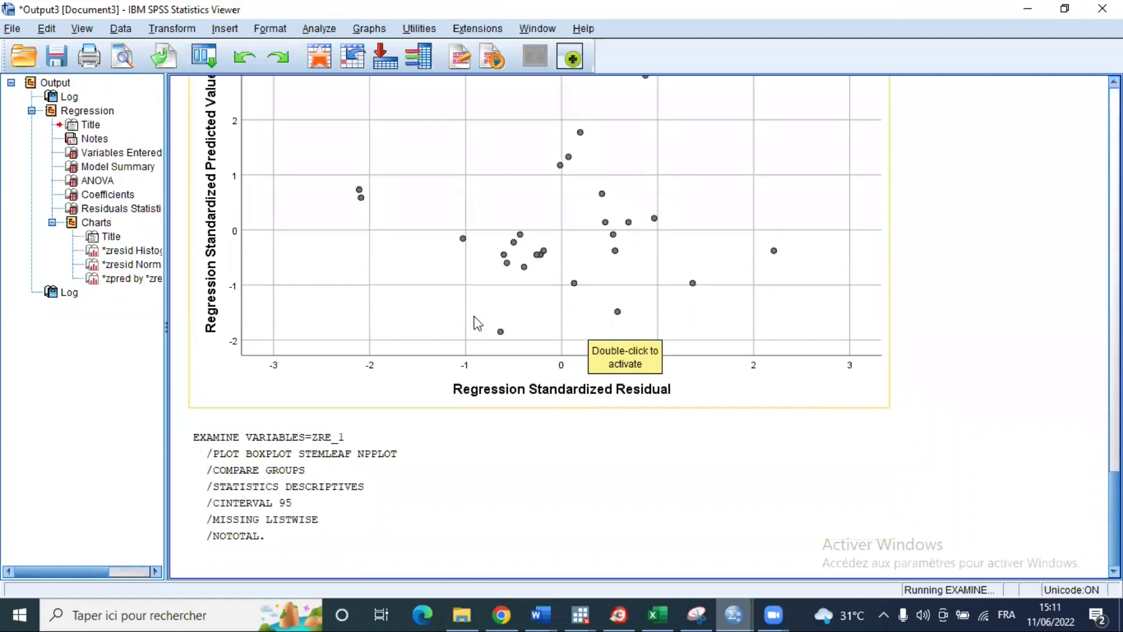
scroll(474, 381, down, 2)
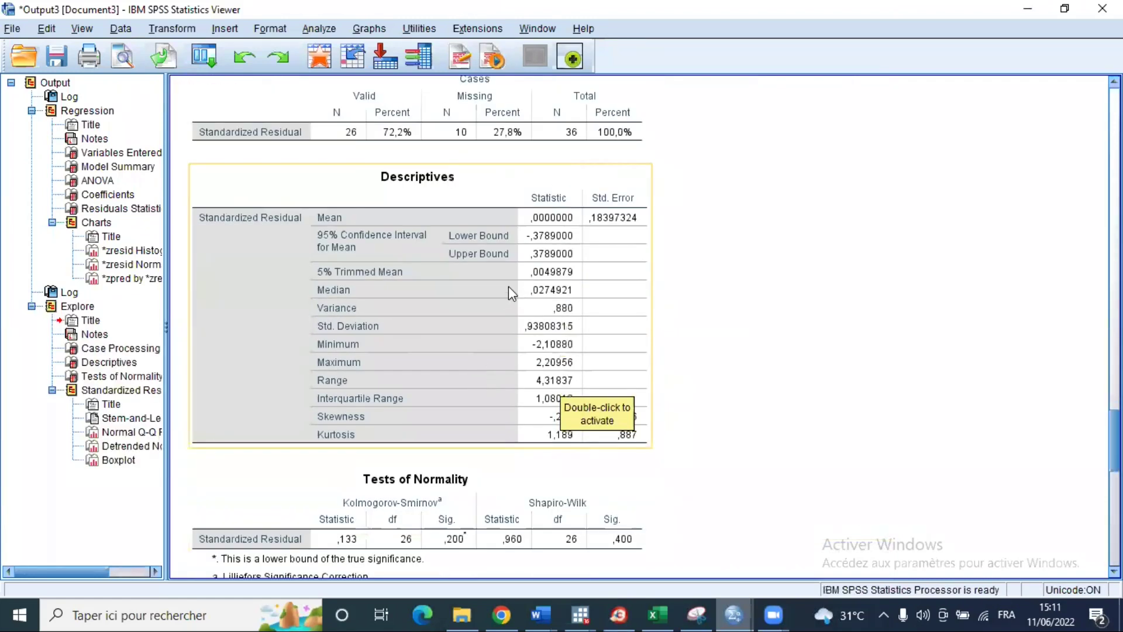
scroll(569, 174, down, 2)
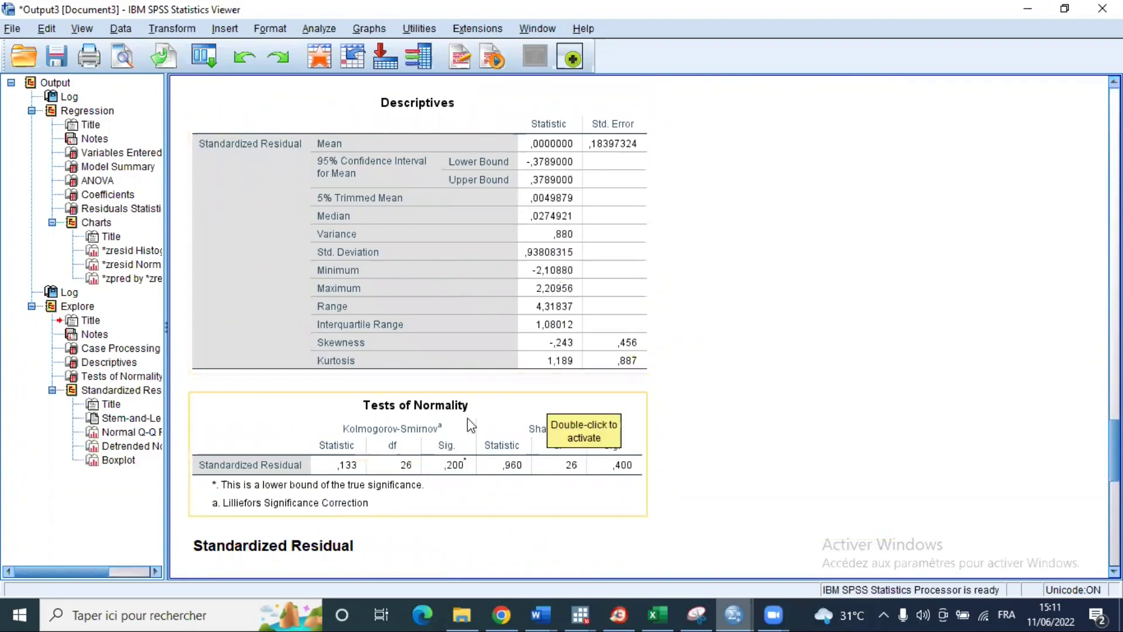
scroll(486, 351, down, 2)
scroll(585, 310, up, 1)
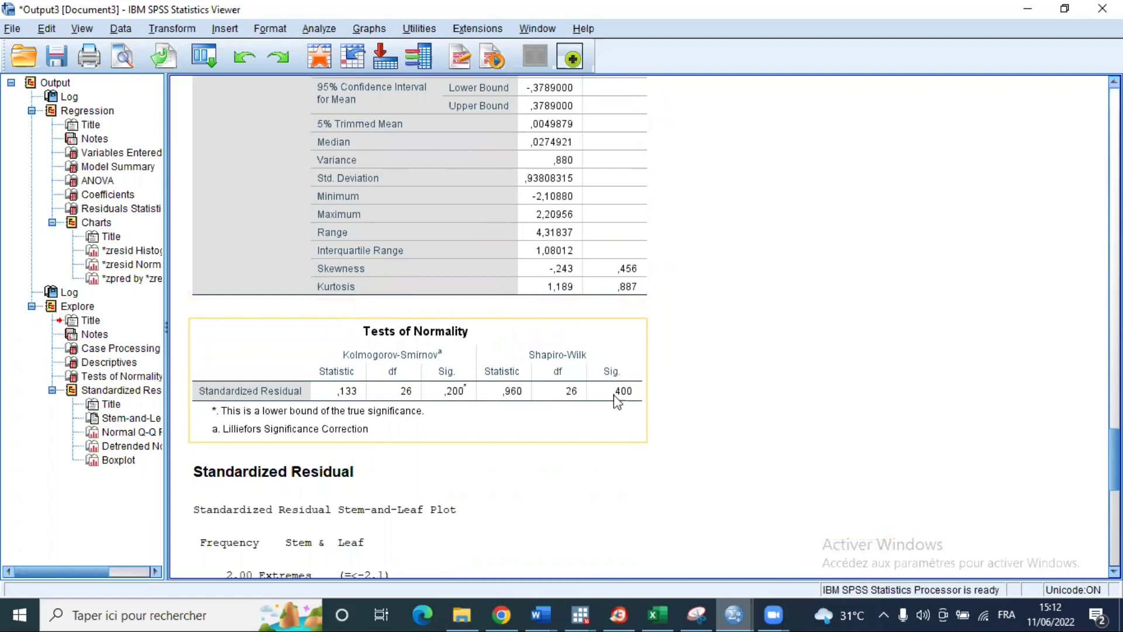
click(655, 397)
click(455, 403)
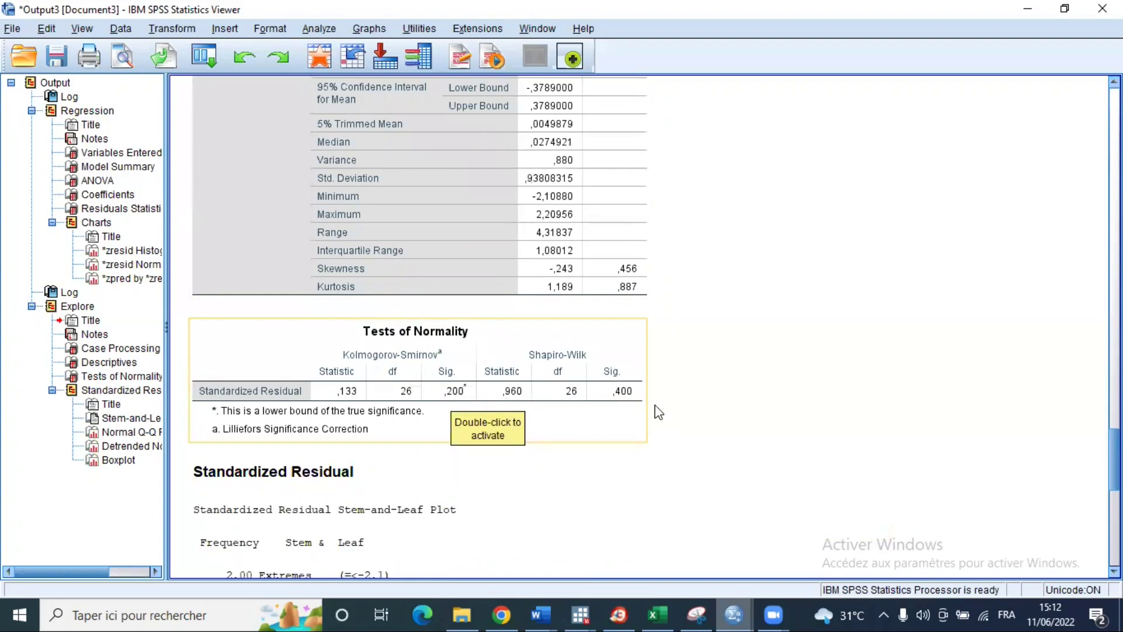
click(473, 470)
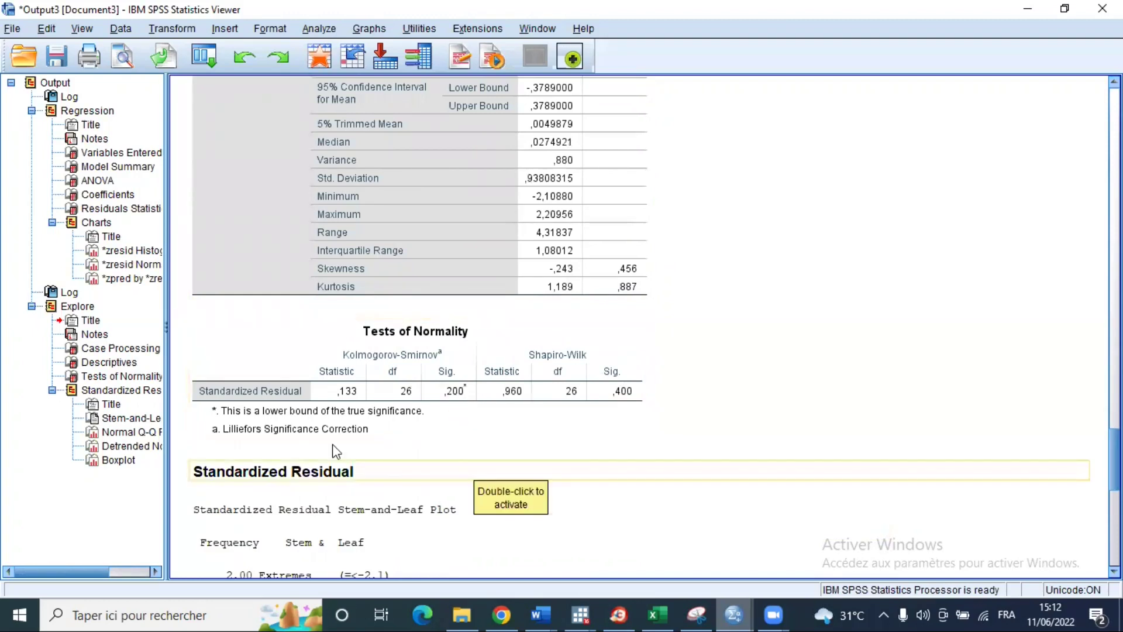
click(420, 365)
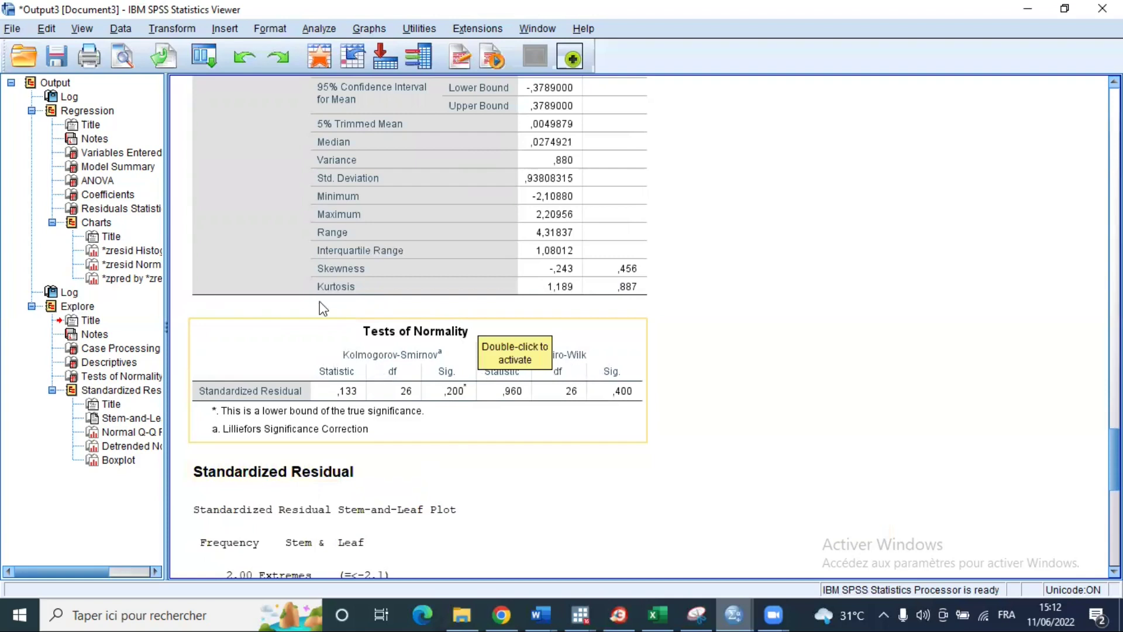
click(184, 314)
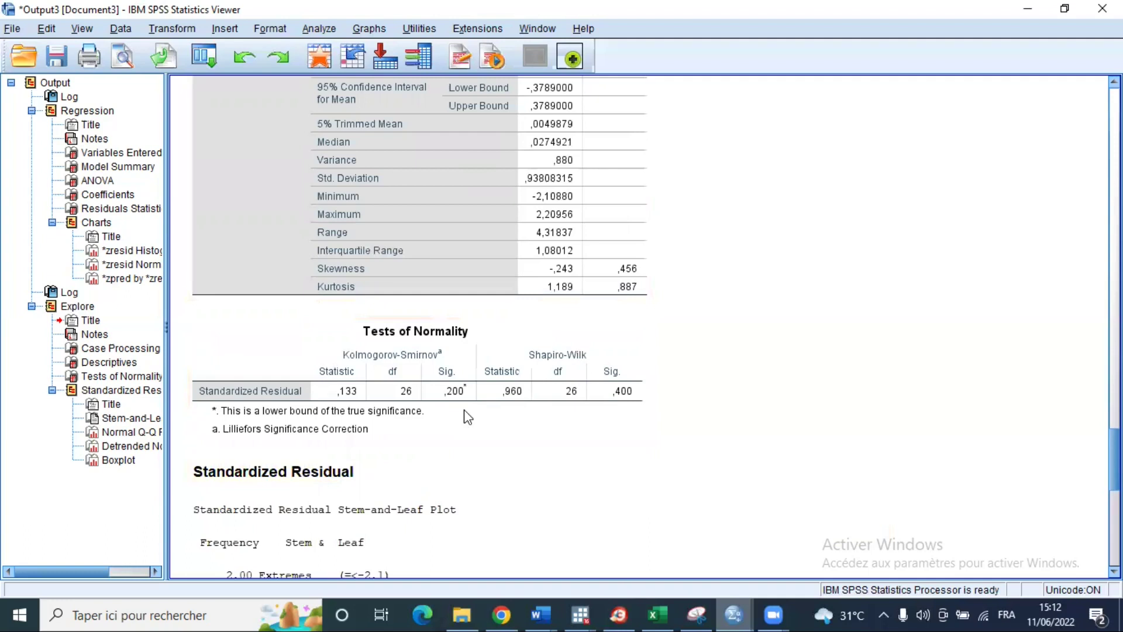
Scroll through the stem-and-leaf and Q-Q plots back up to the Model Summary.
scroll(469, 417, down, 2)
scroll(466, 415, down, 2)
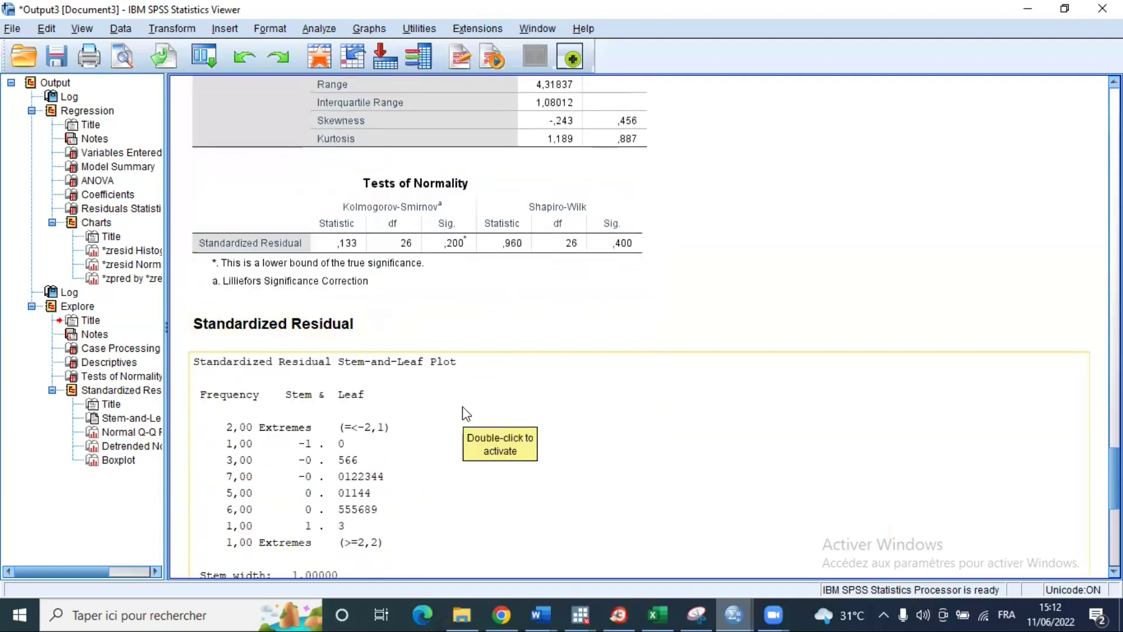
scroll(466, 413, up, 2)
scroll(466, 413, down, 15)
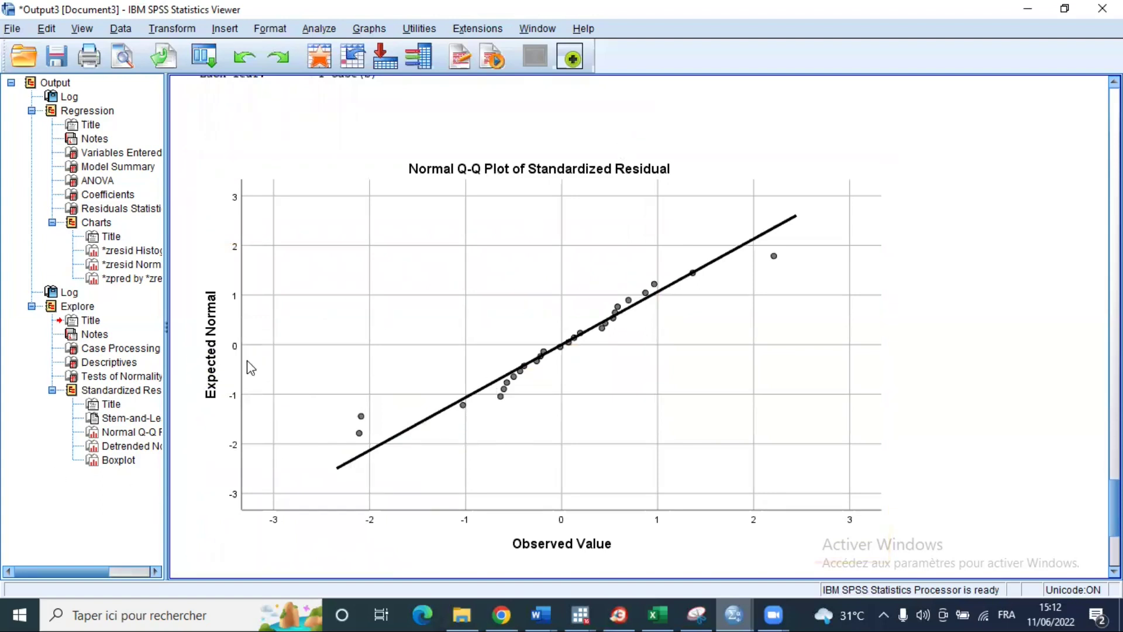
scroll(462, 328, up, 3)
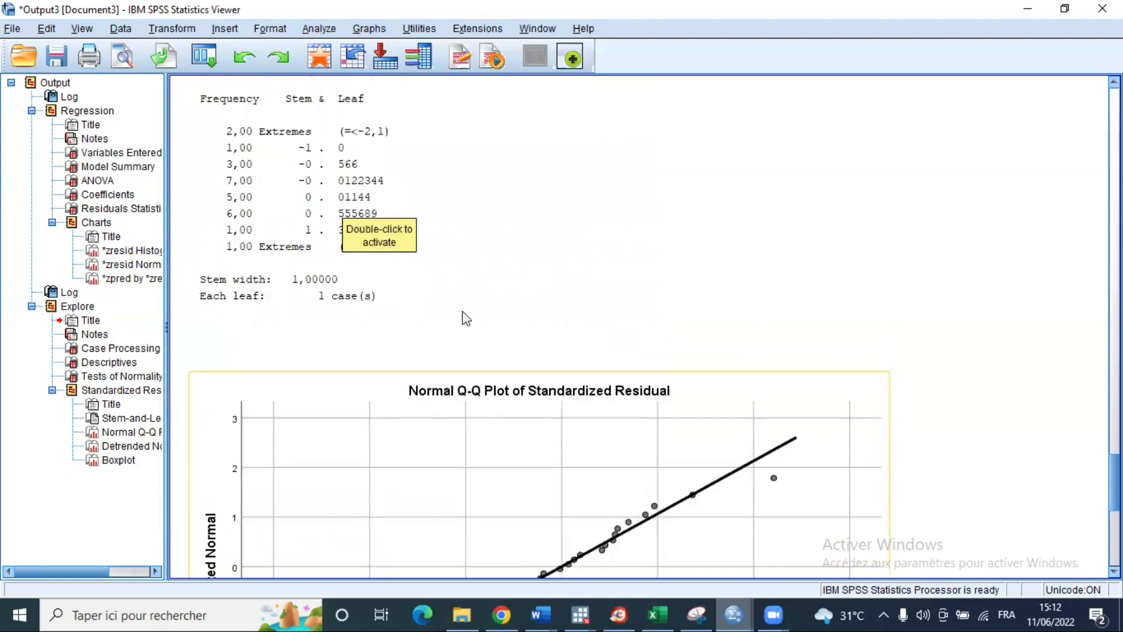
scroll(462, 320, up, 3)
scroll(436, 248, up, 3)
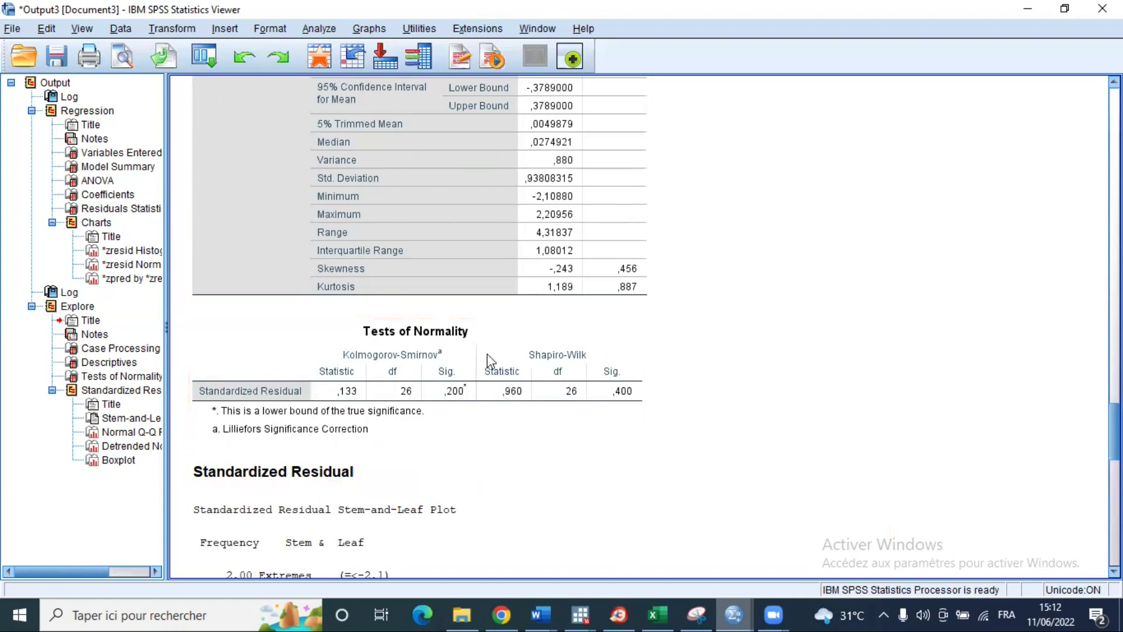
scroll(487, 357, up, 10)
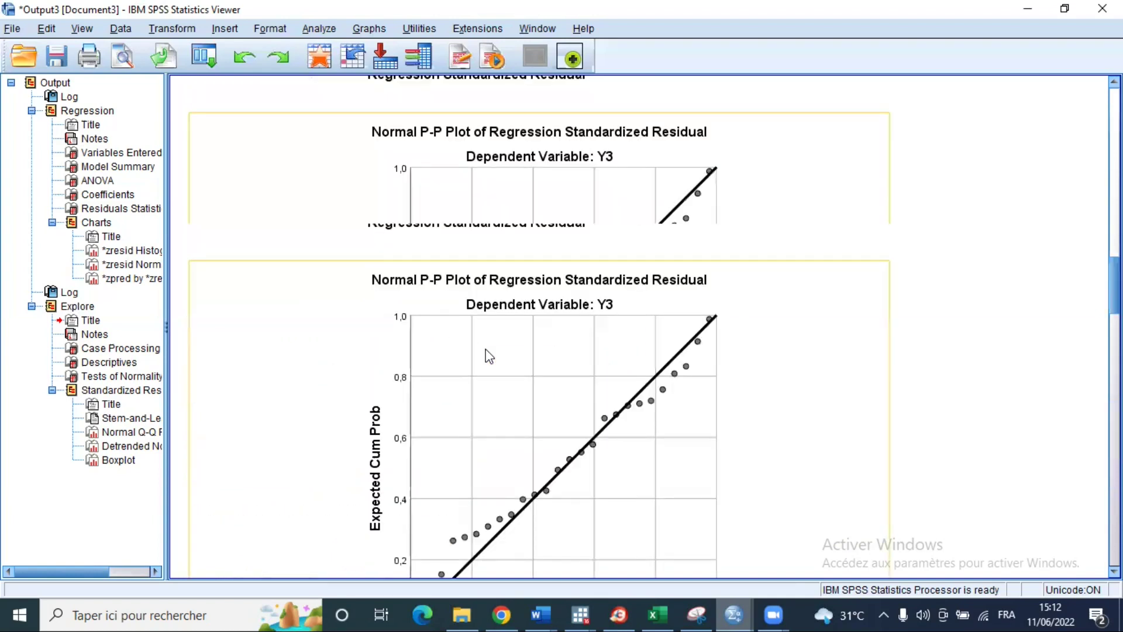
scroll(489, 355, up, 5)
scroll(489, 355, up, 5)
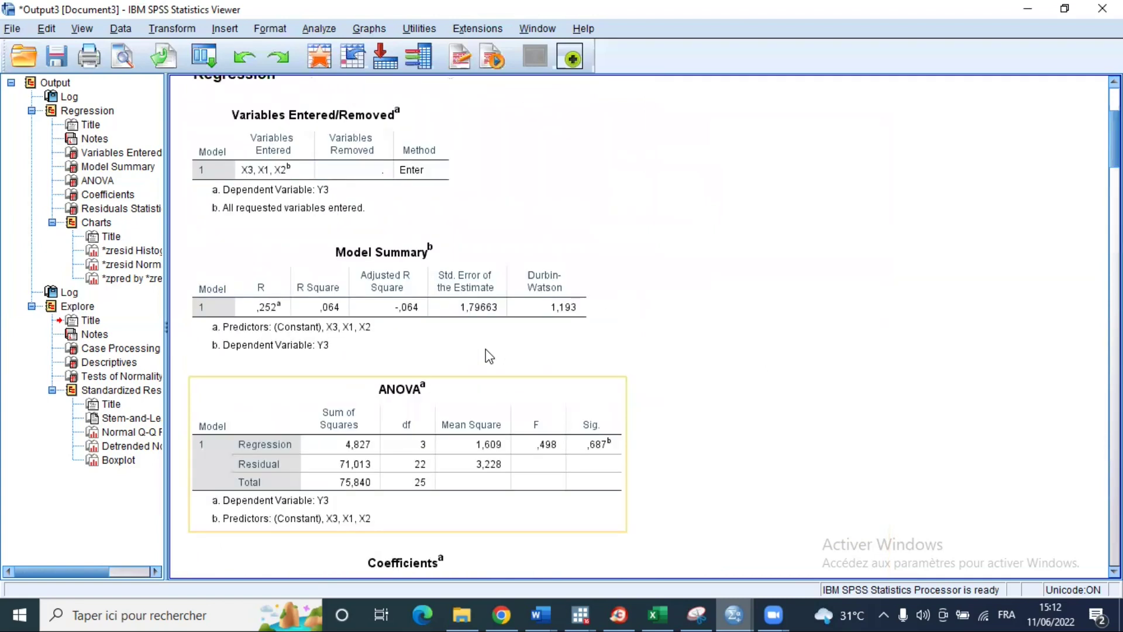
Select the Model Summary (Durbin-Watson 1,193) and ANOVA tables, then switch to Chrome.
click(566, 310)
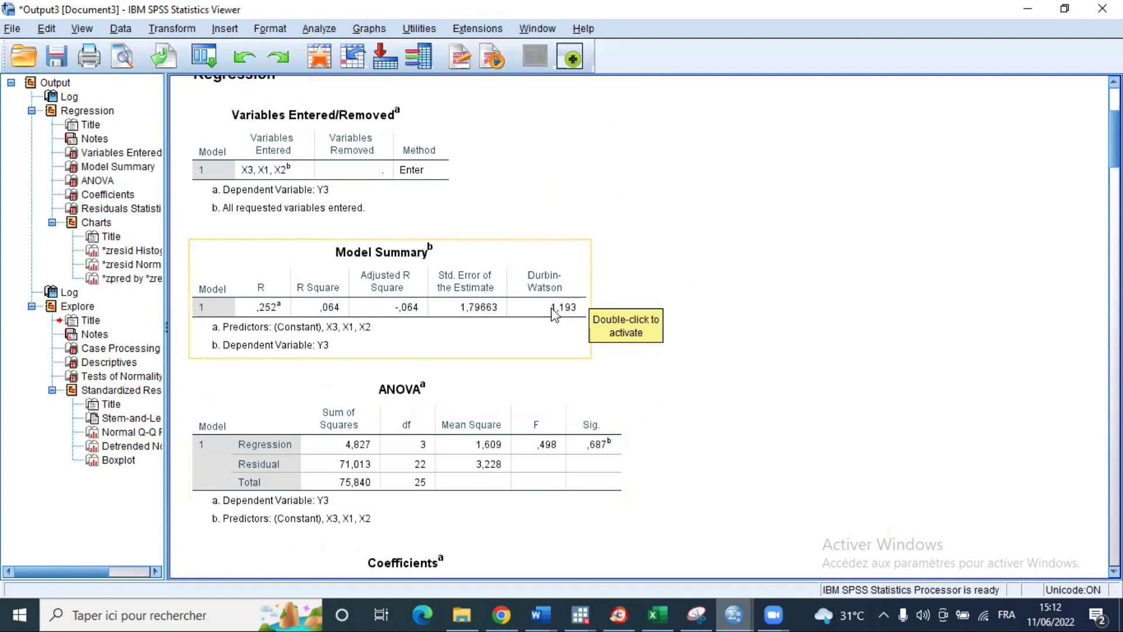
click(502, 525)
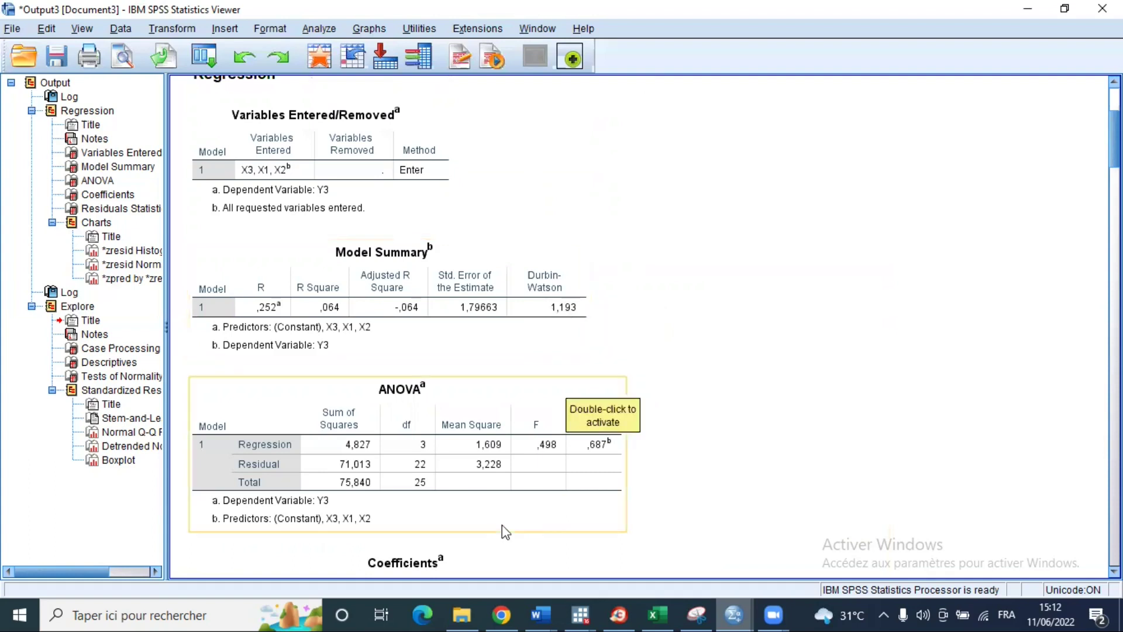
click(502, 613)
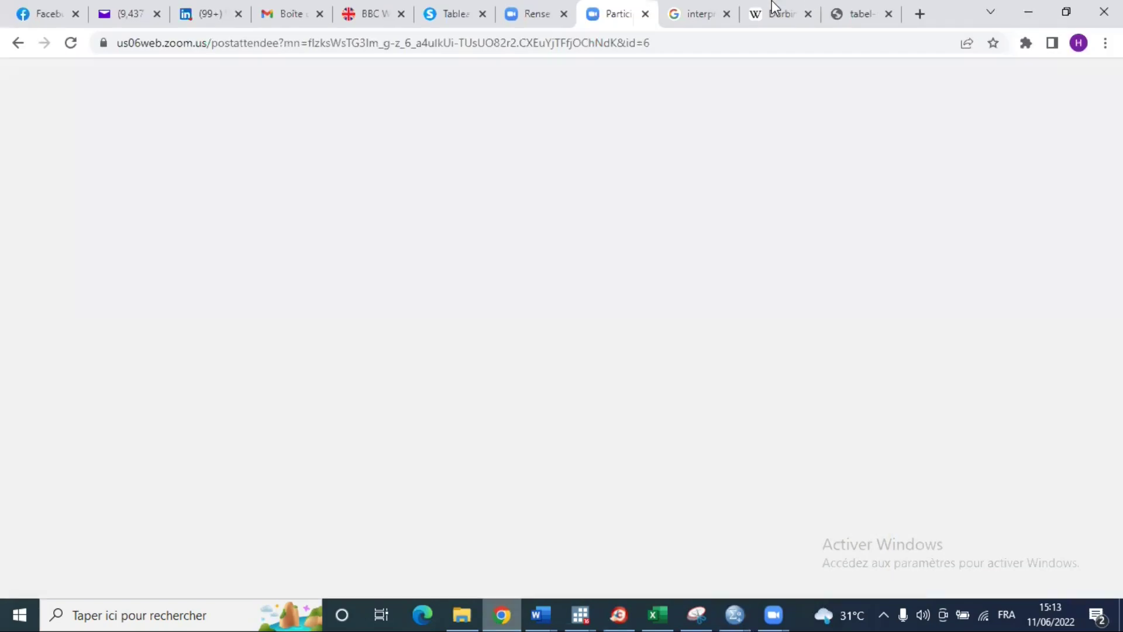
Look up the k=3 lower and upper bounds at α=5% in tabel-dw.pdf.
click(773, 8)
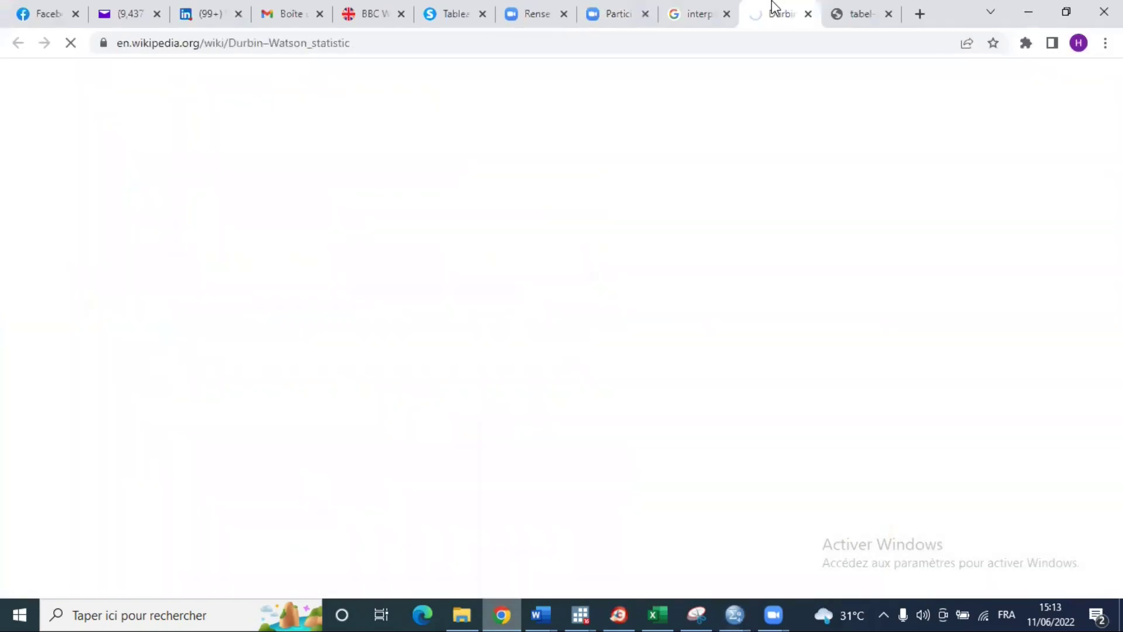
click(851, 17)
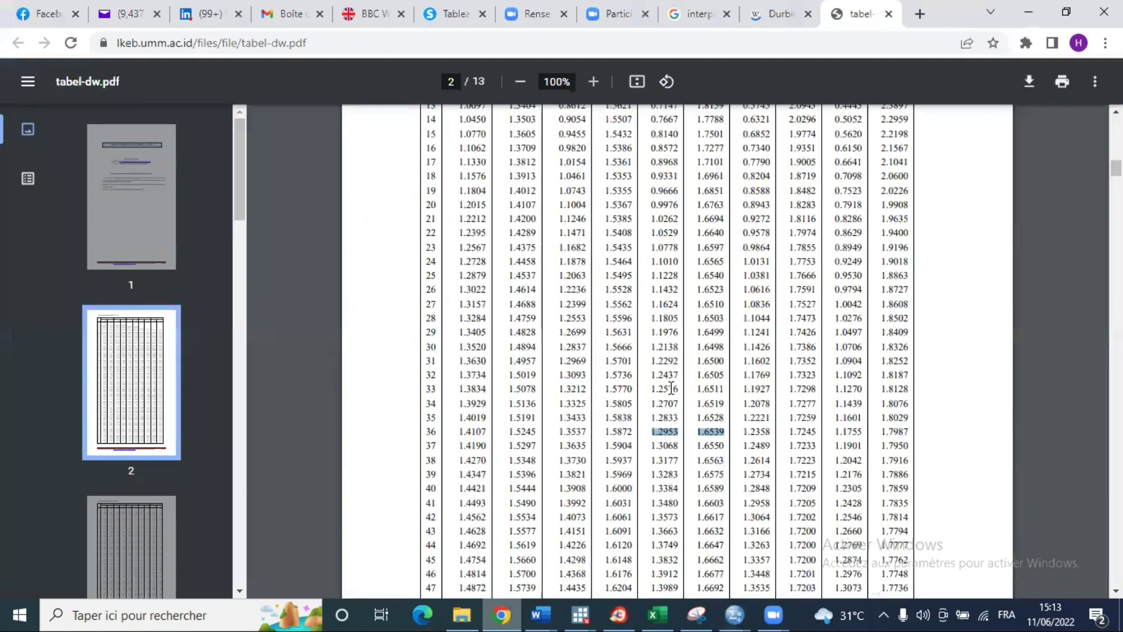
scroll(661, 310, up, 3)
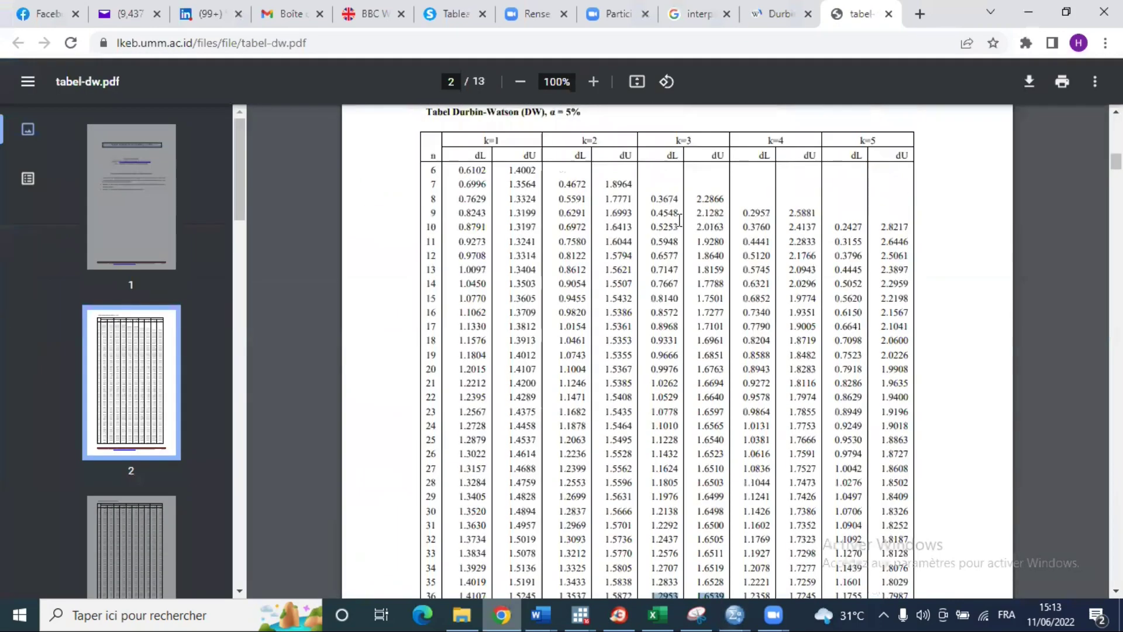
scroll(680, 220, up, 2)
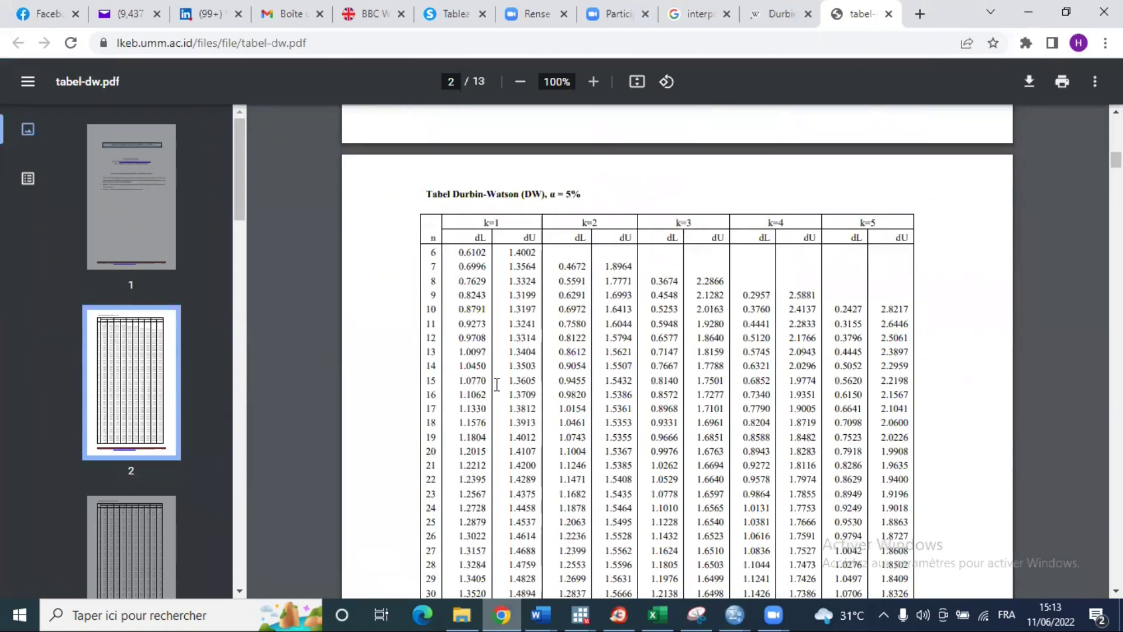
scroll(497, 384, down, 1)
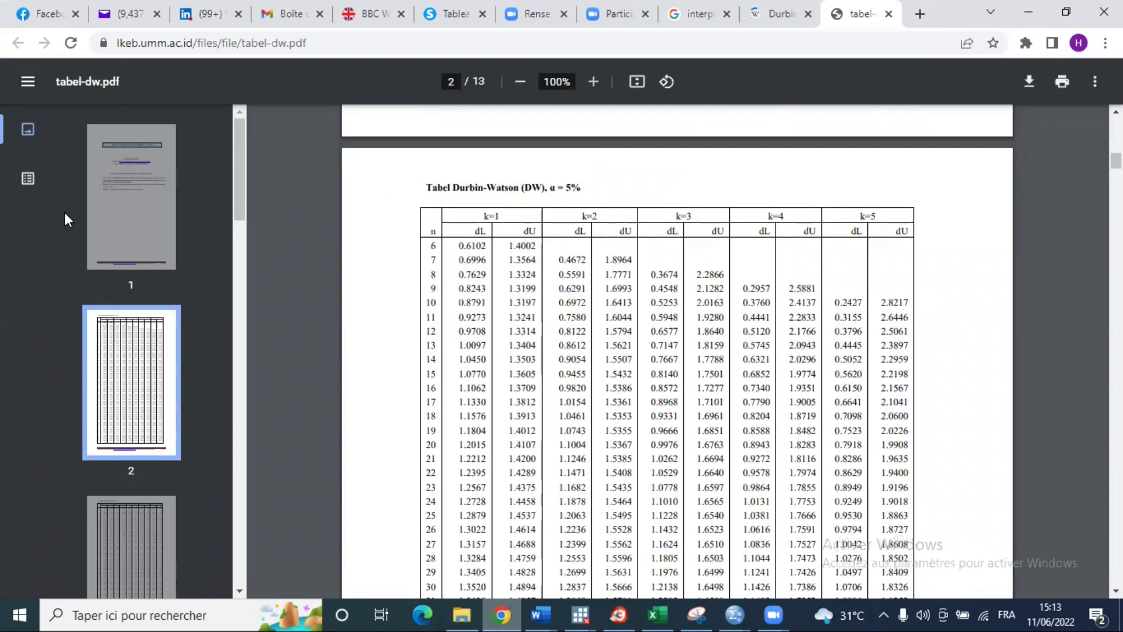
key(alt+Tab)
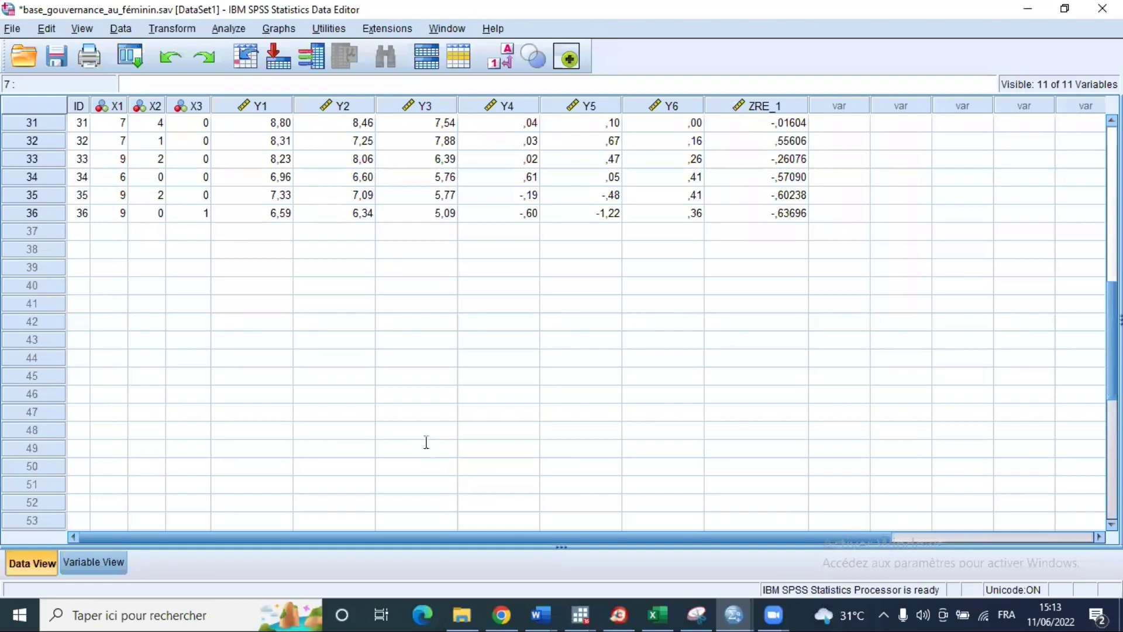
key(alt+Tab)
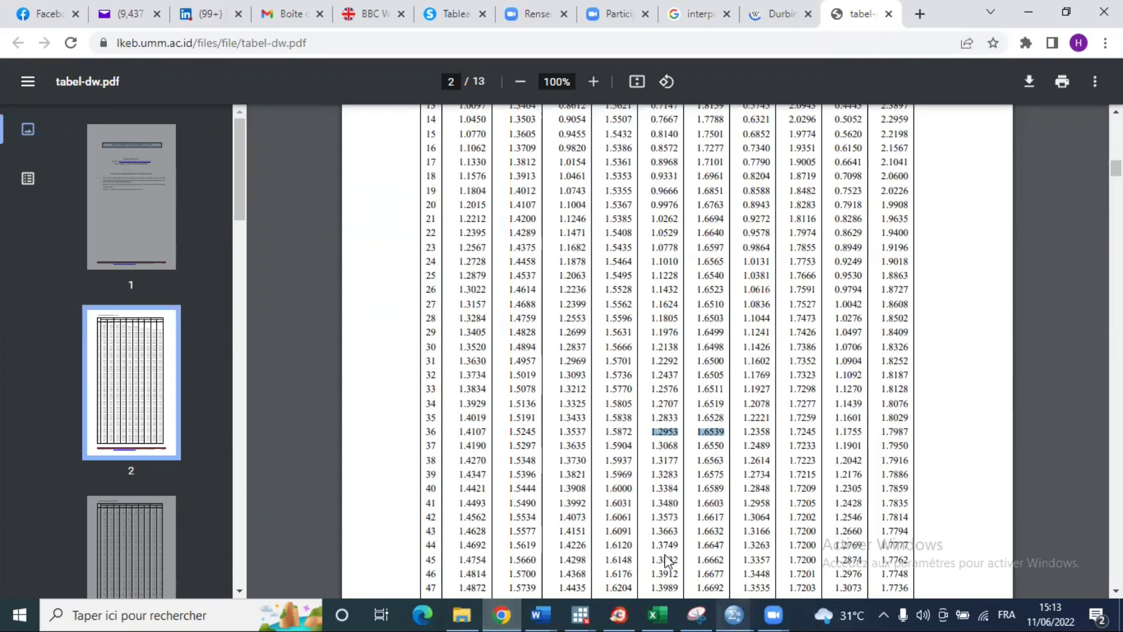
key(alt+Tab)
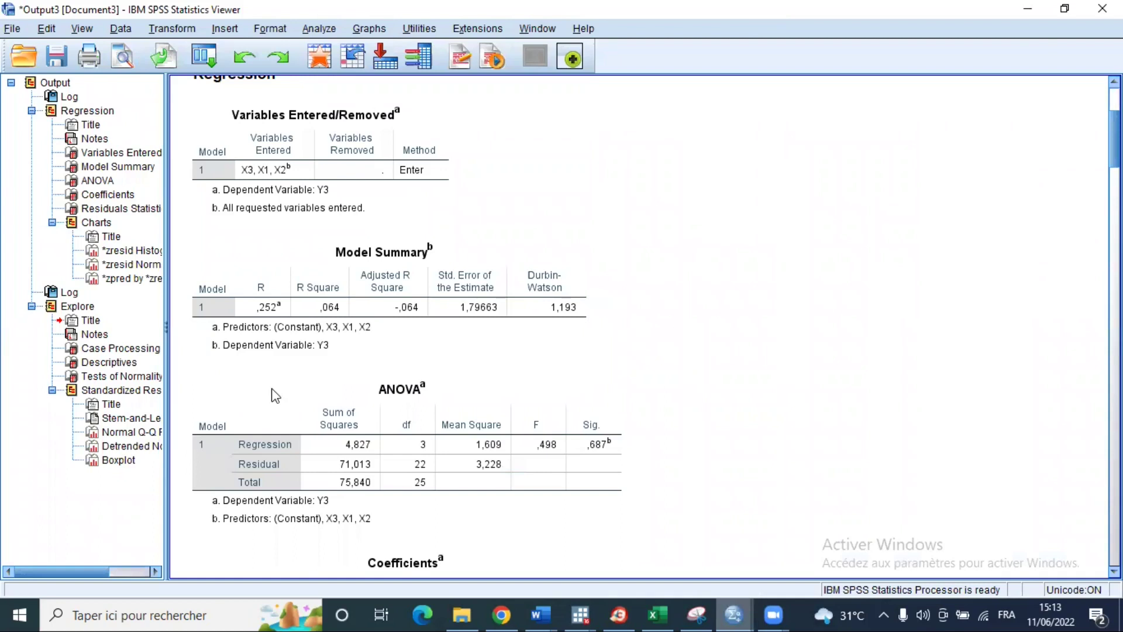
Switch from the SPSS output to the Wikipedia Durbin–Watson statistic page.
key(alt+Tab)
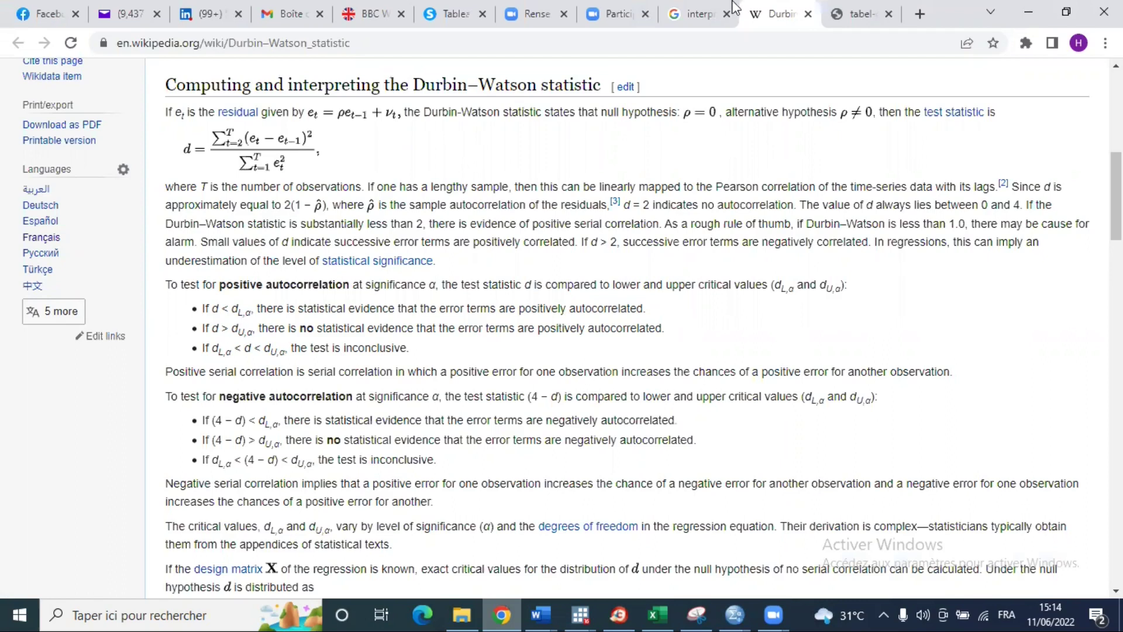
Consult the tabel-dw.pdf Durbin-Watson critical values again, then return to the SPSS Data Editor showing ZRE_1 residuals.
click(854, 13)
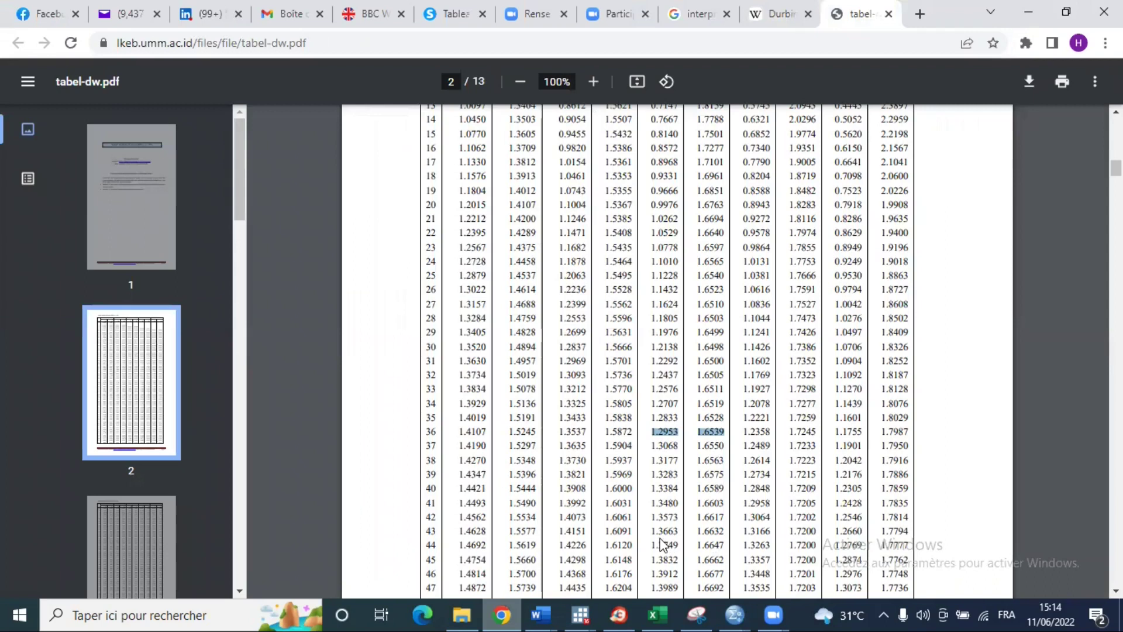
click(632, 535)
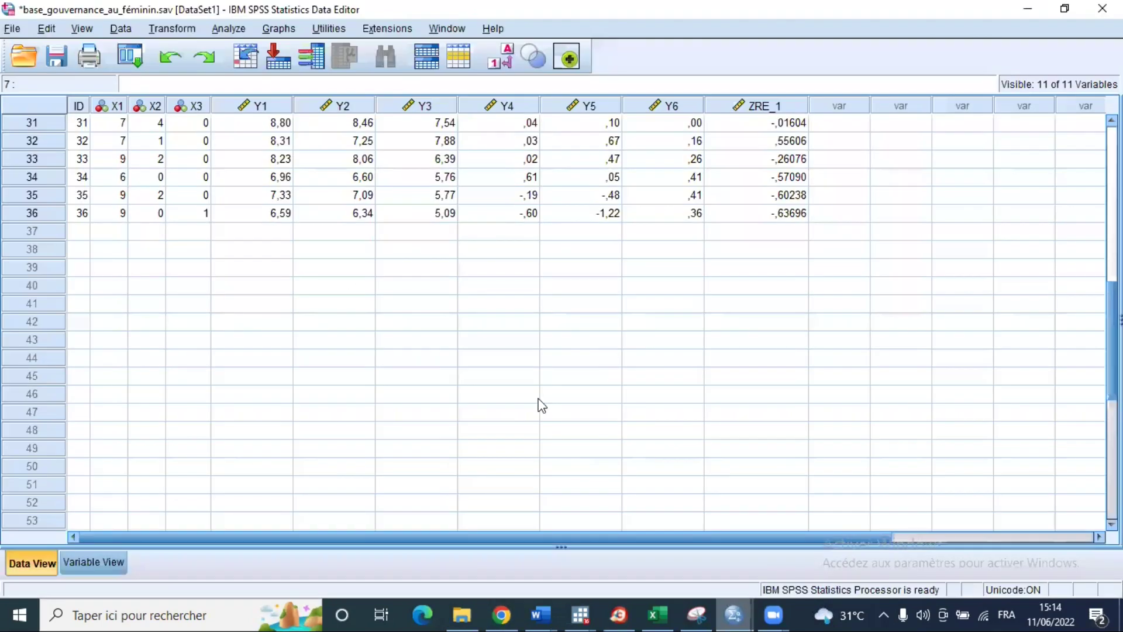
scroll(489, 47, up, 4)
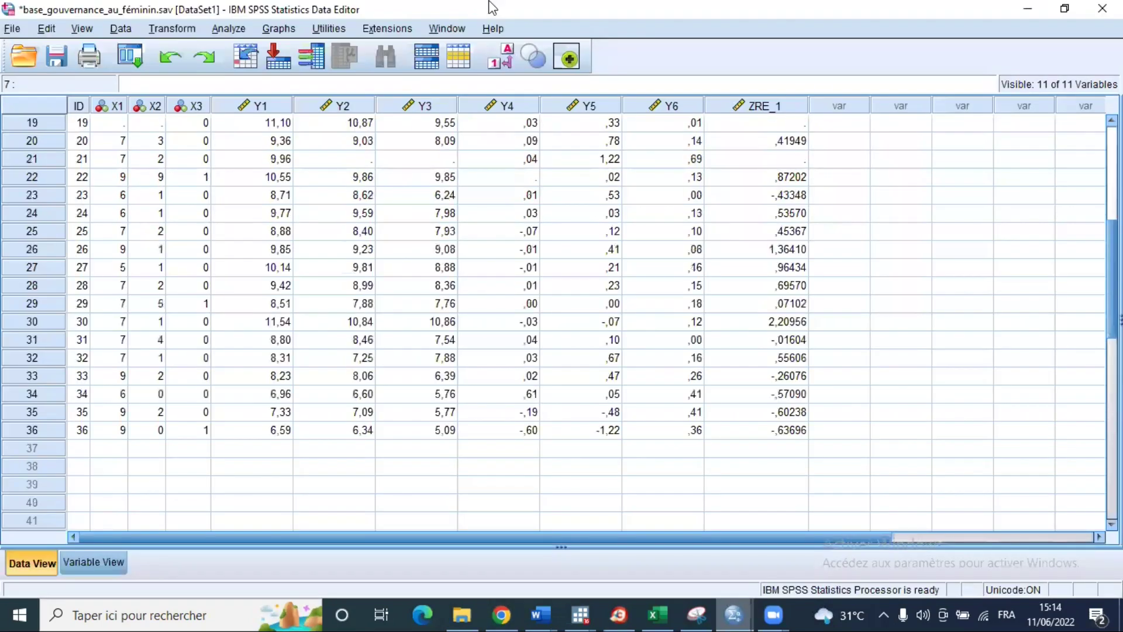